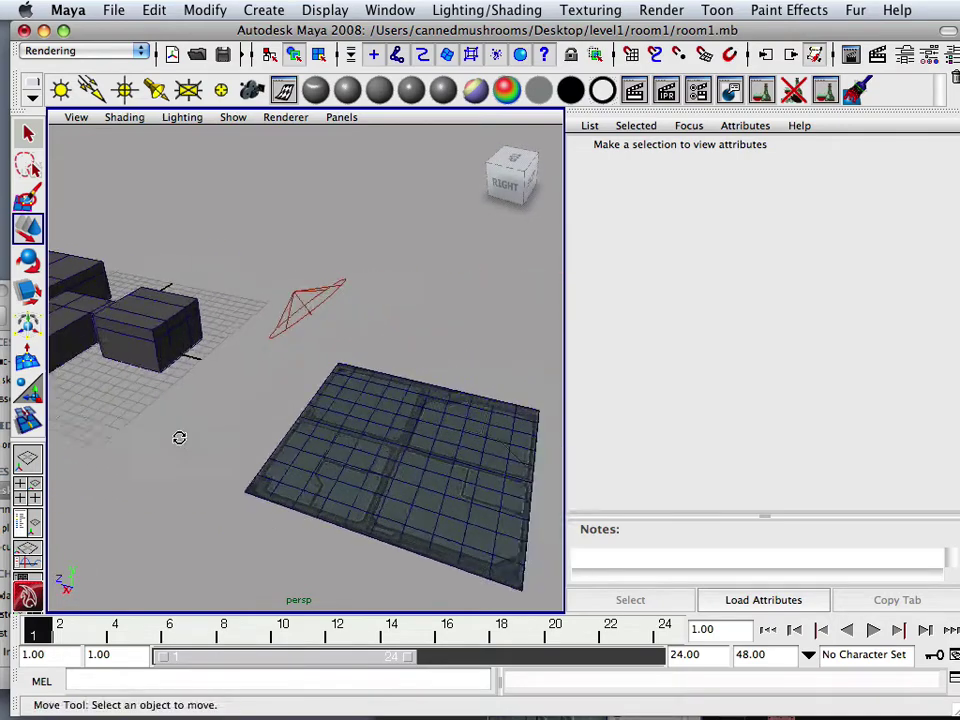
Examine the connected rooms mesh, the textured floor plane and the spotlight from several angles
left_click_drag(180, 437, 273, 364, "alt")
left_click_drag(436, 518, 437, 519)
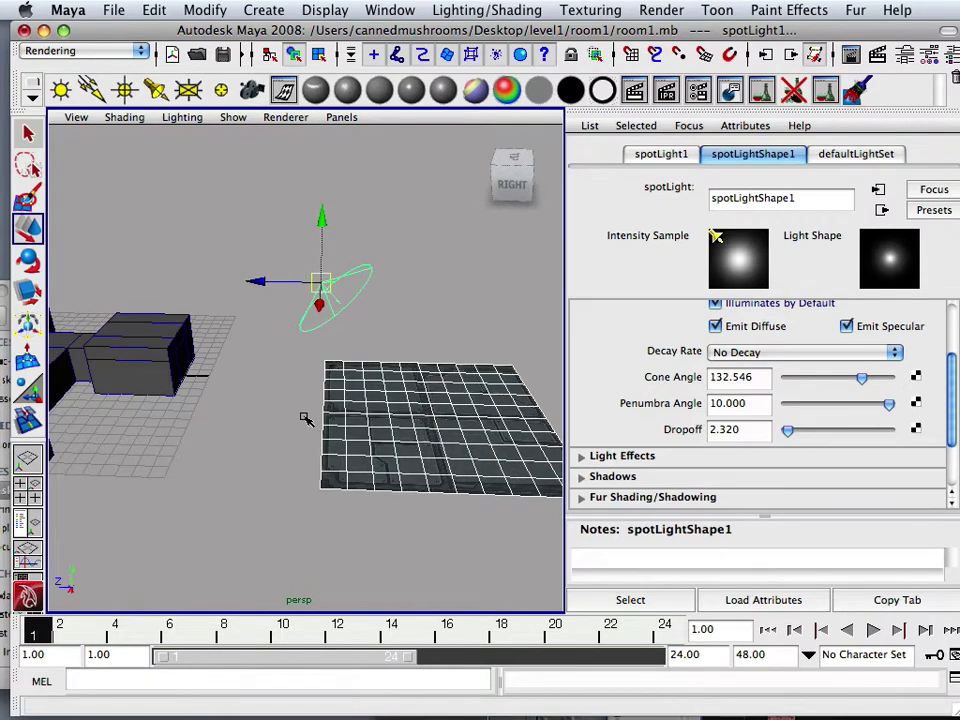
left_click(285, 118)
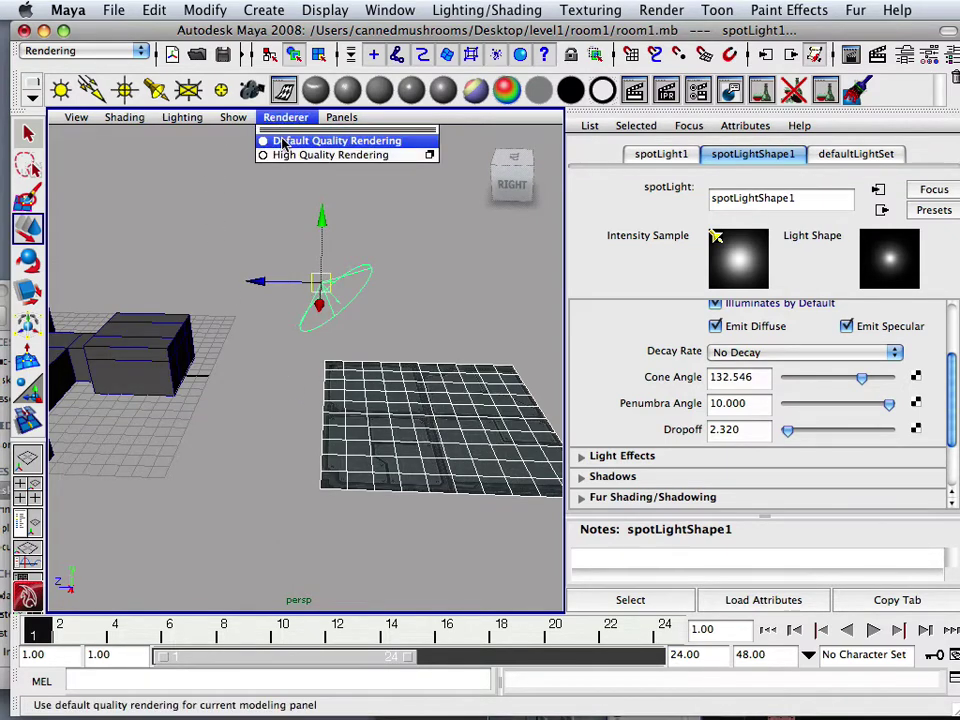
left_click(207, 206)
right_click_drag(178, 264, 156, 279, "alt")
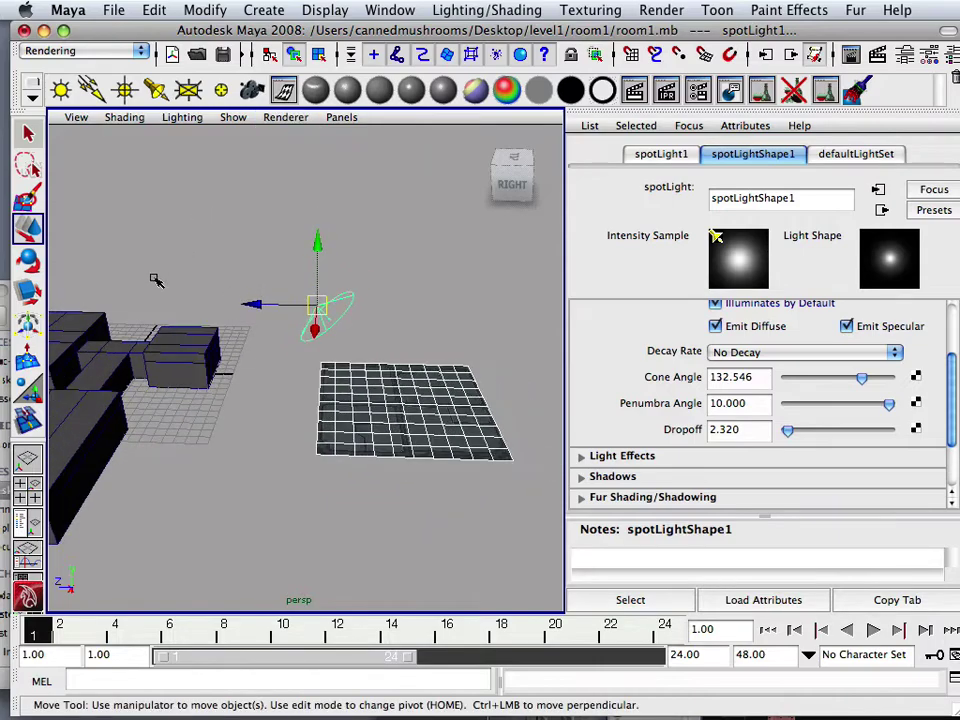
middle_click_drag(156, 279, 334, 257, "alt")
left_click_drag(334, 257, 189, 347, "alt")
middle_click_drag(189, 347, 214, 356, "alt")
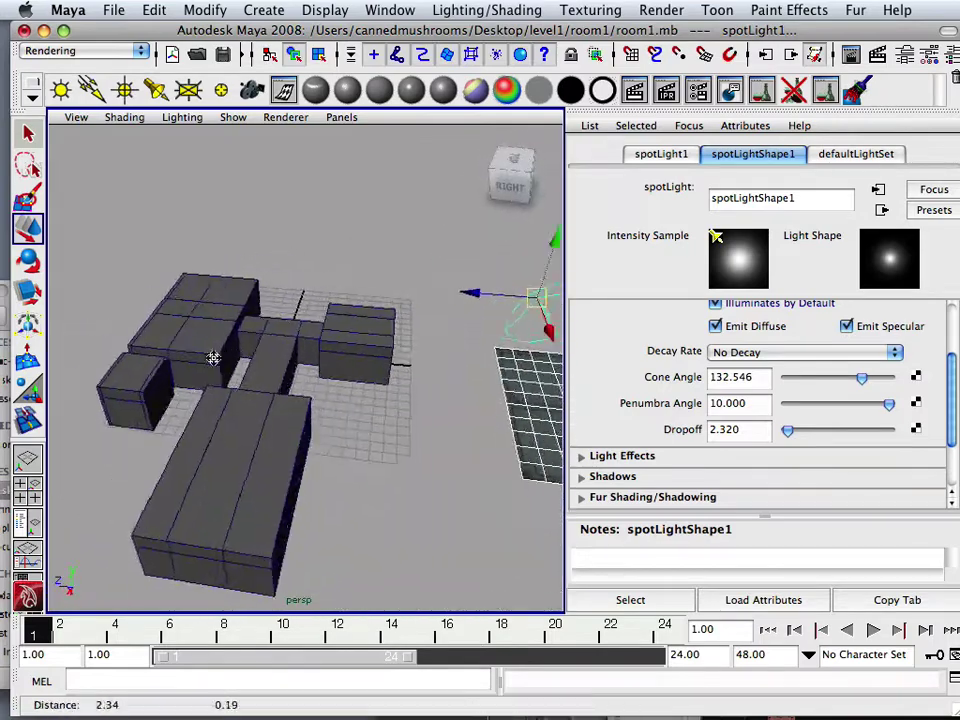
left_click_drag(214, 356, 129, 362, "alt")
right_click_drag(129, 362, 135, 345, "alt")
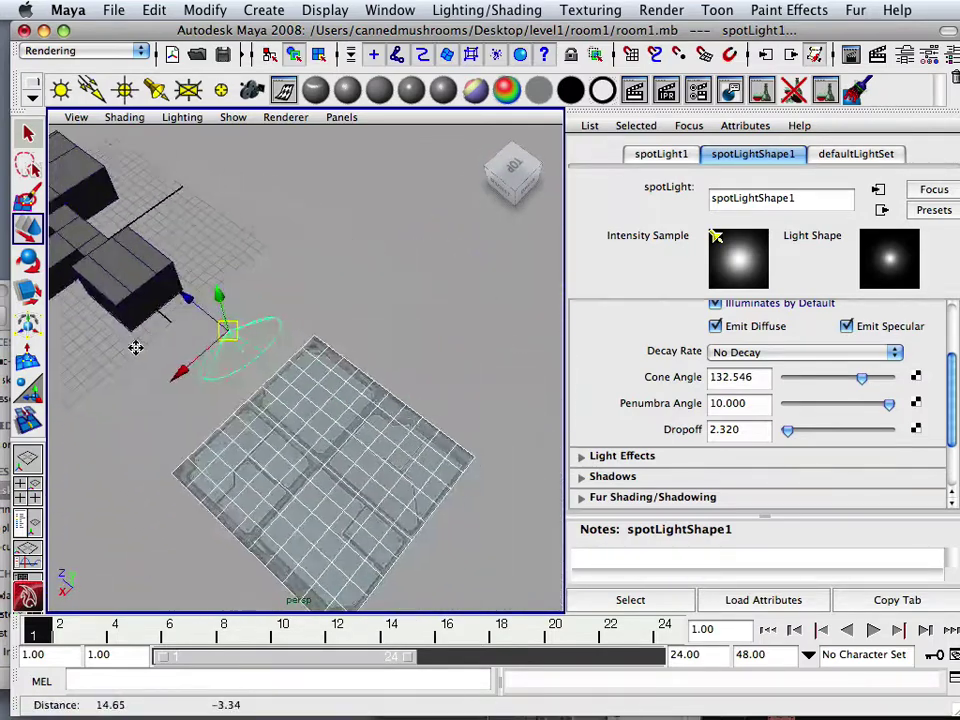
left_click_drag(135, 345, 231, 302, "alt")
right_click_drag(231, 302, 354, 300, "alt")
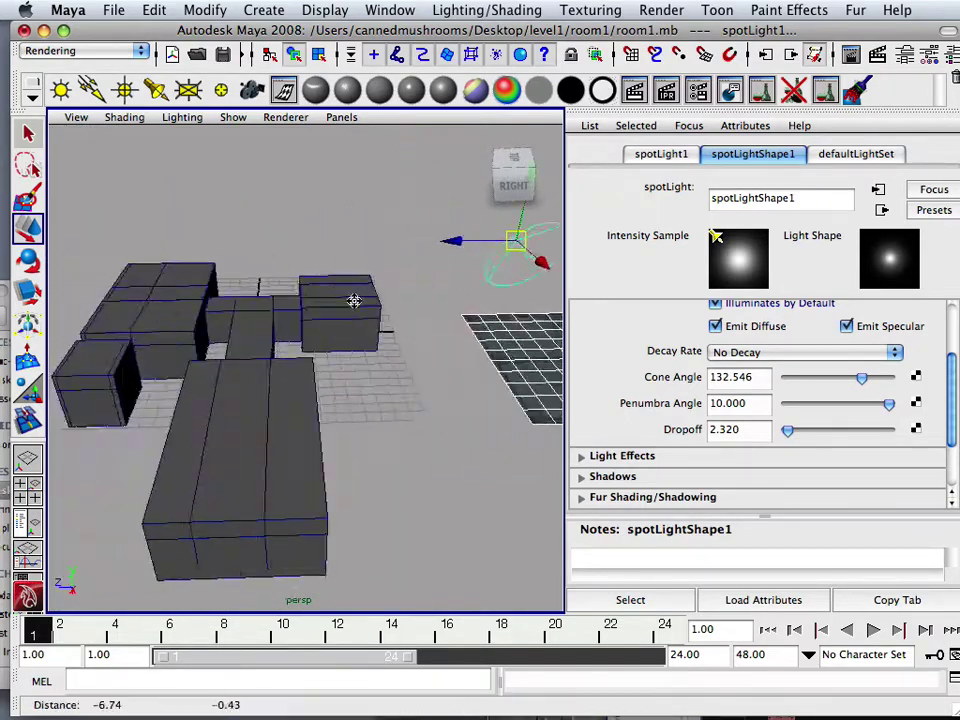
left_click_drag(354, 300, 265, 304, "alt")
right_click_drag(265, 304, 300, 333, "alt")
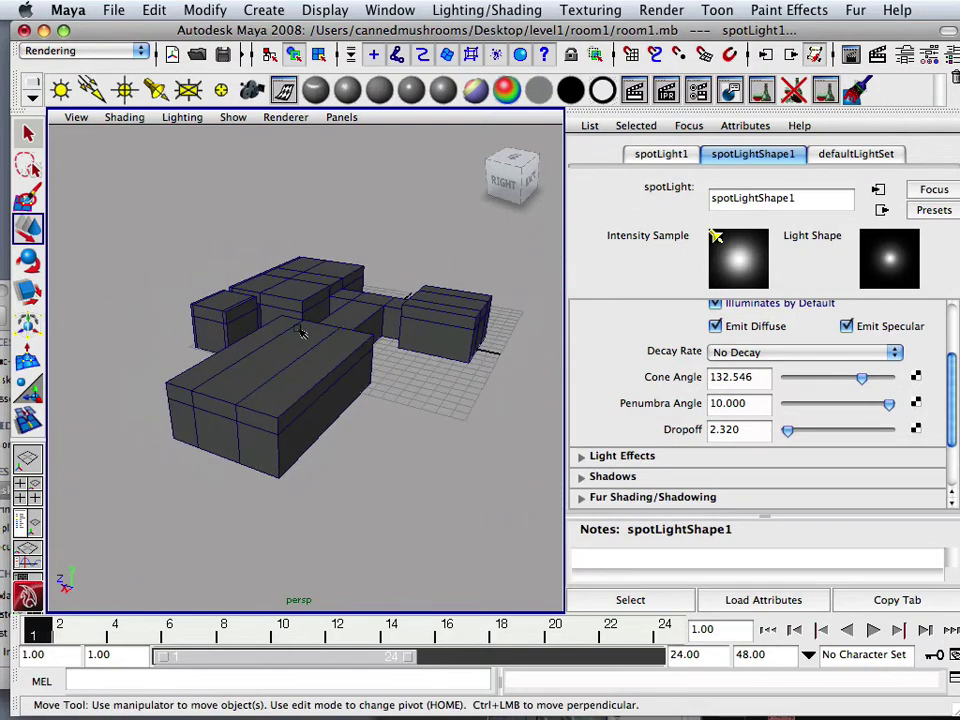
Reverse the normals of the connected rooms mesh using the Polygons menu set
left_click(290, 336)
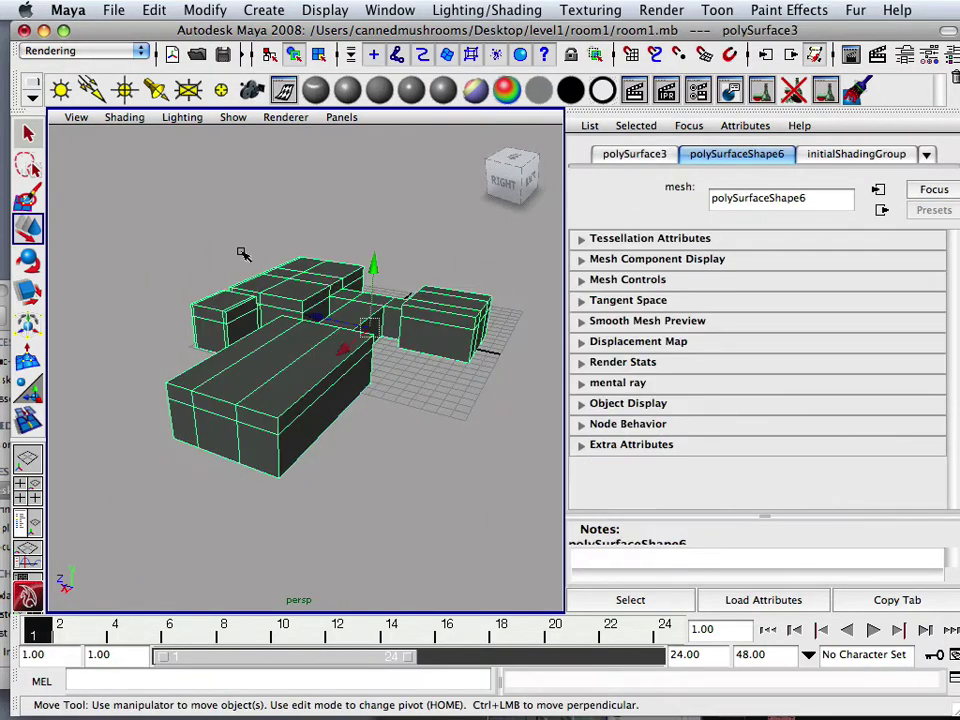
scroll(243, 255, "up", 6)
scroll(246, 257, "down", 3)
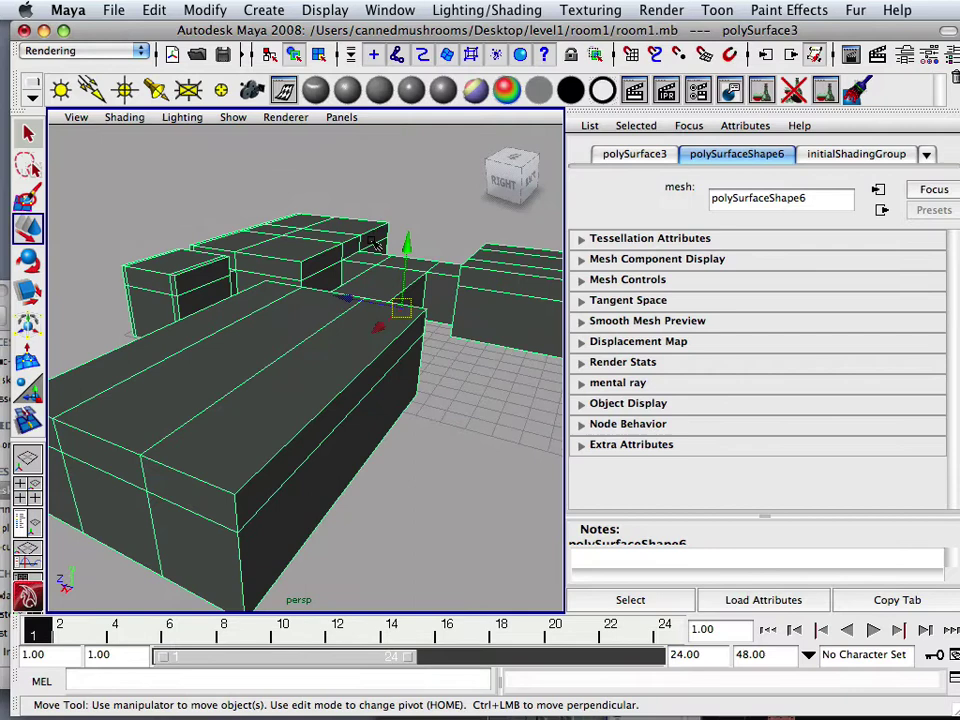
left_click(104, 54)
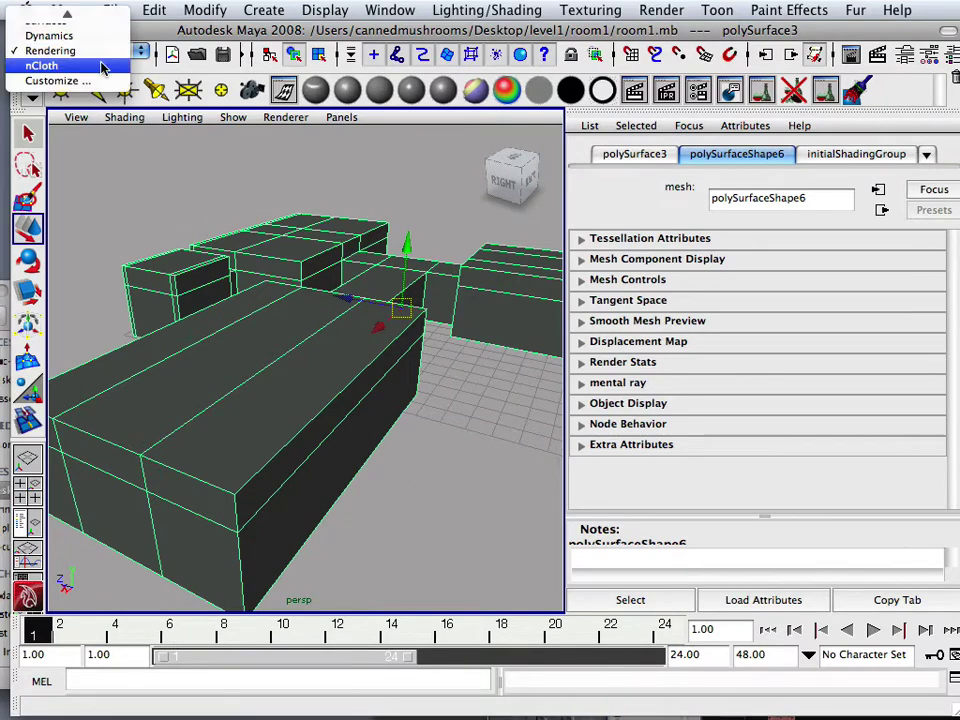
left_click(100, 31)
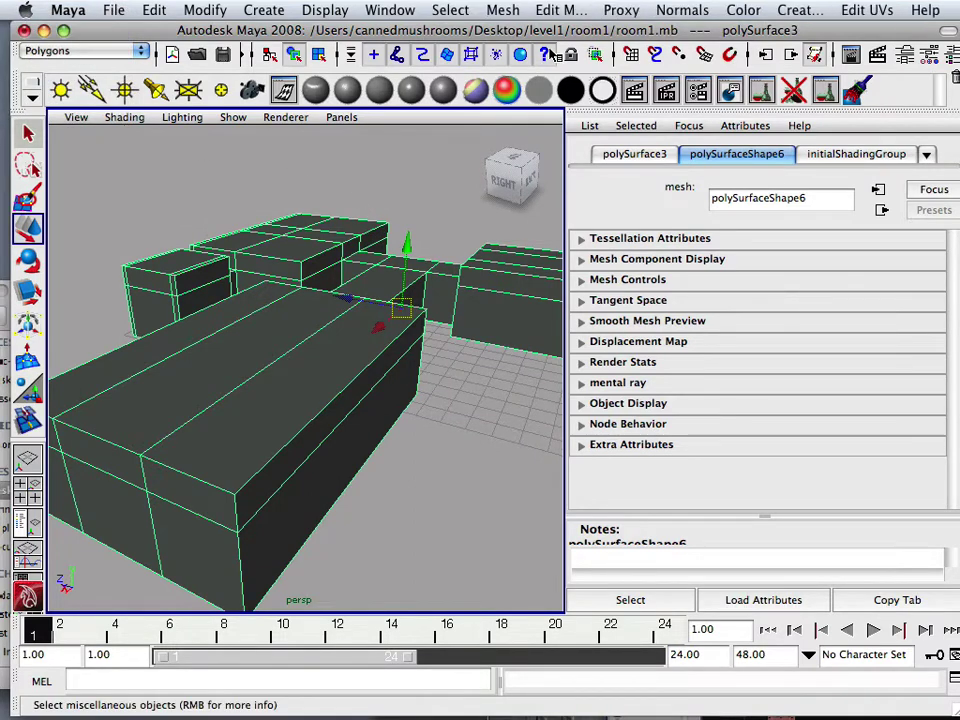
left_click(680, 11)
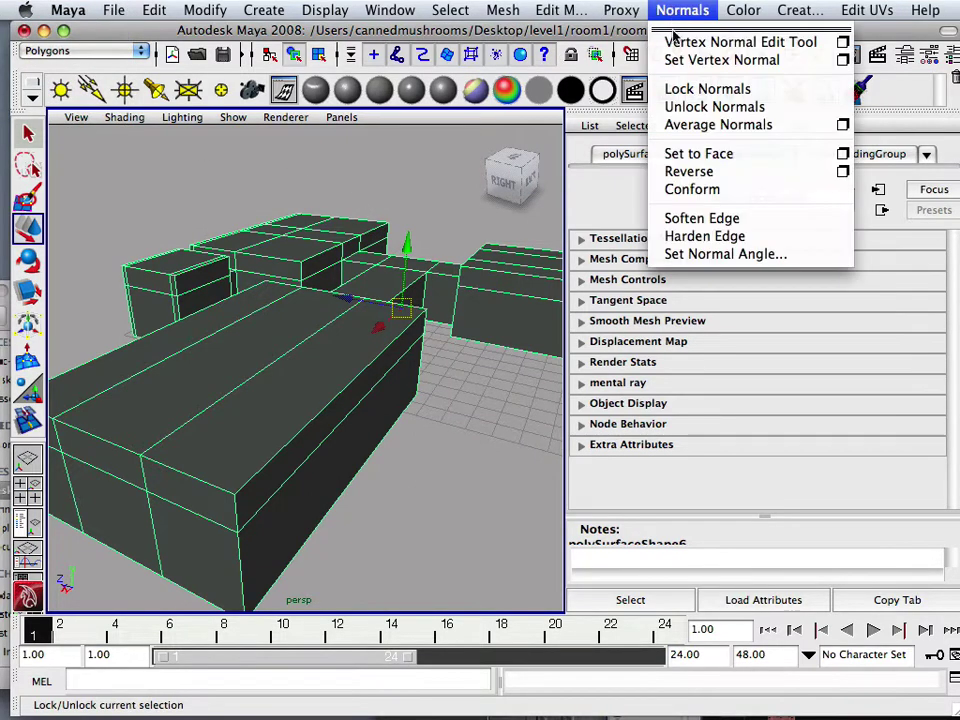
left_click(688, 172)
key("ctrl+z")
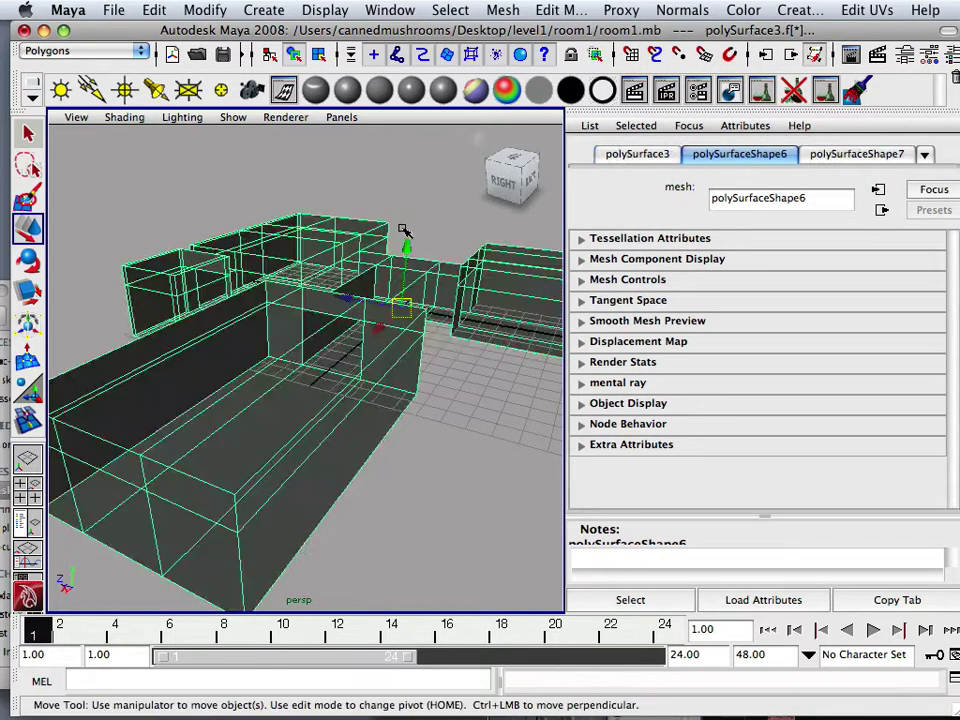
Check the viewport's Backface Culling shading option and reselect the rooms mesh
mouse_move(397, 236)
left_mouse_down("alt")
mouse_move(377, 257)
mouse_move(291, 240)
mouse_move(341, 236)
mouse_move(318, 236)
left_mouse_up("alt")
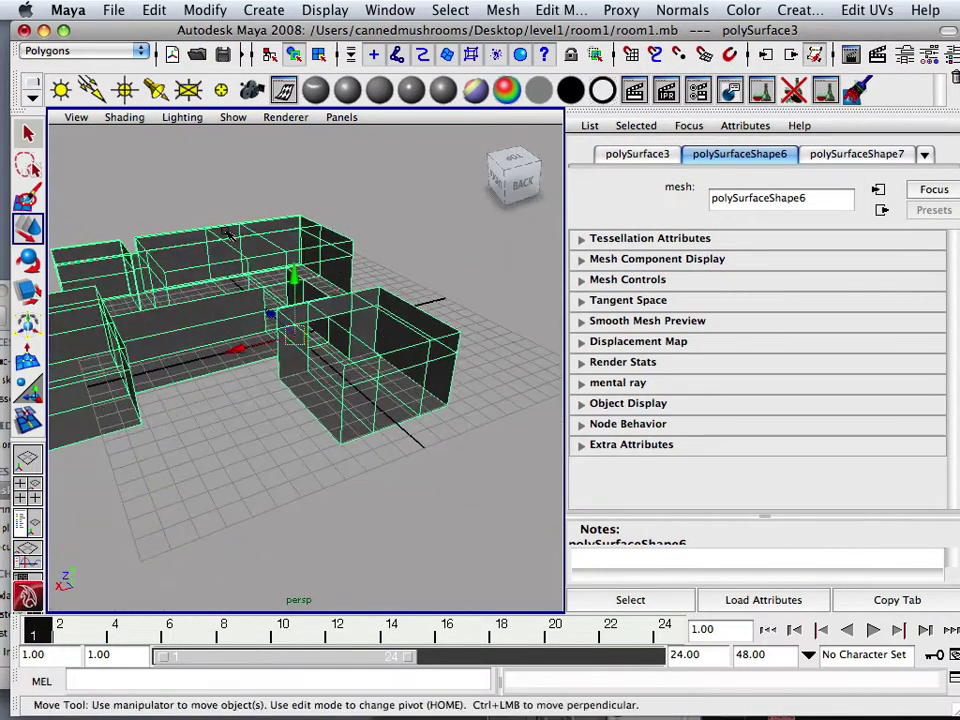
left_click(128, 131)
left_click(124, 117)
left_click(124, 117)
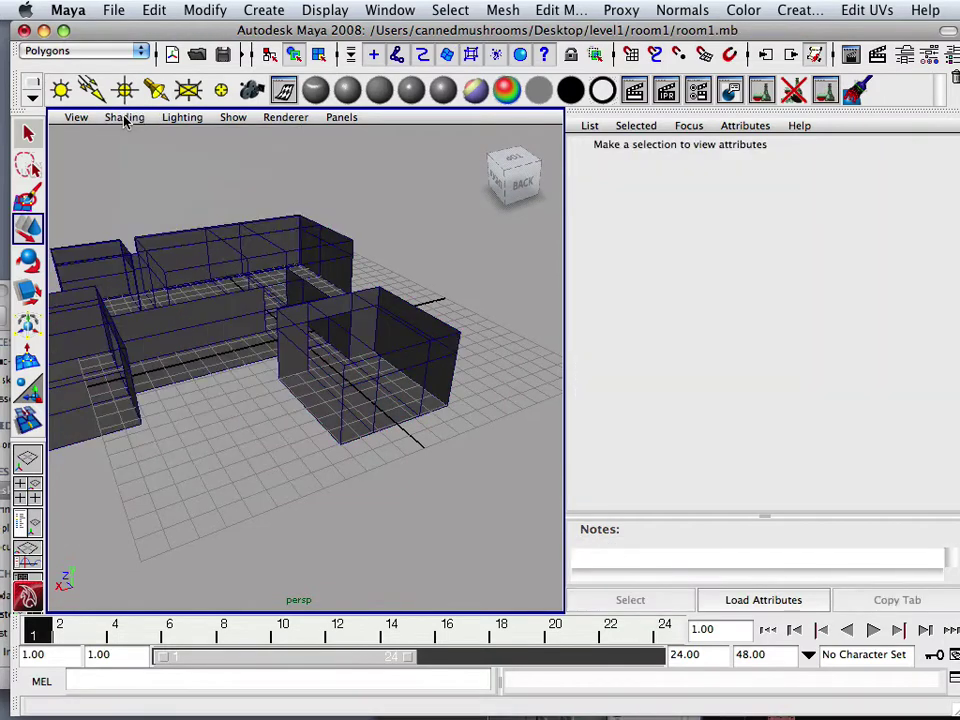
left_click(124, 117)
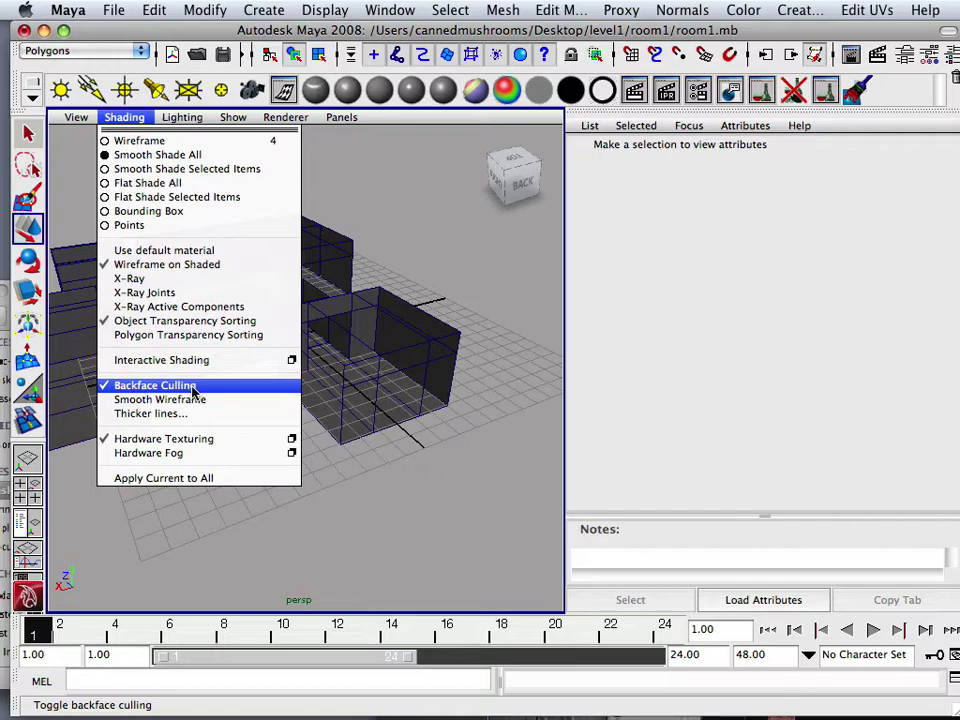
left_click(457, 396)
left_click(445, 365)
Inspect the room and corridor interiors, walls and floors of the reversed mesh from different angles and distances
mouse_move(430, 330)
left_mouse_down("alt")
mouse_move(268, 360)
mouse_move(250, 340)
left_mouse_up("alt")
middle_click_drag(250, 340, 189, 214, "alt")
mouse_move(189, 214)
left_mouse_down("alt")
mouse_move(260, 291)
mouse_move(208, 348)
mouse_move(248, 336)
left_mouse_up("alt")
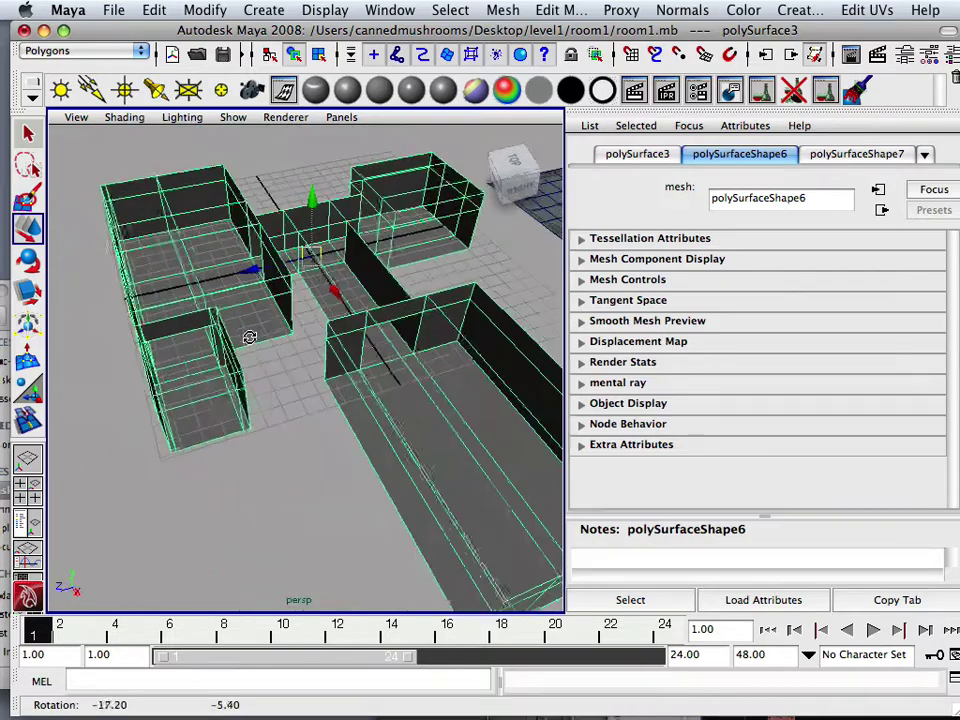
left_click(386, 11)
left_click(292, 226)
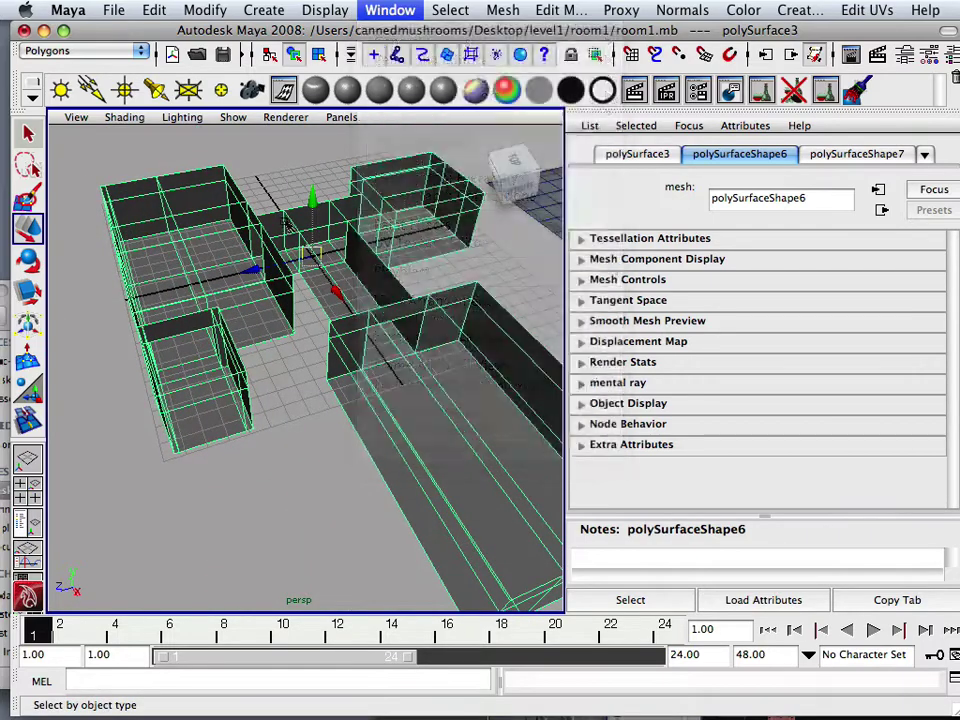
left_click_drag(292, 226, 154, 222, "alt")
right_click_drag(154, 222, 245, 259, "alt")
middle_click_drag(245, 259, 330, 366, "alt")
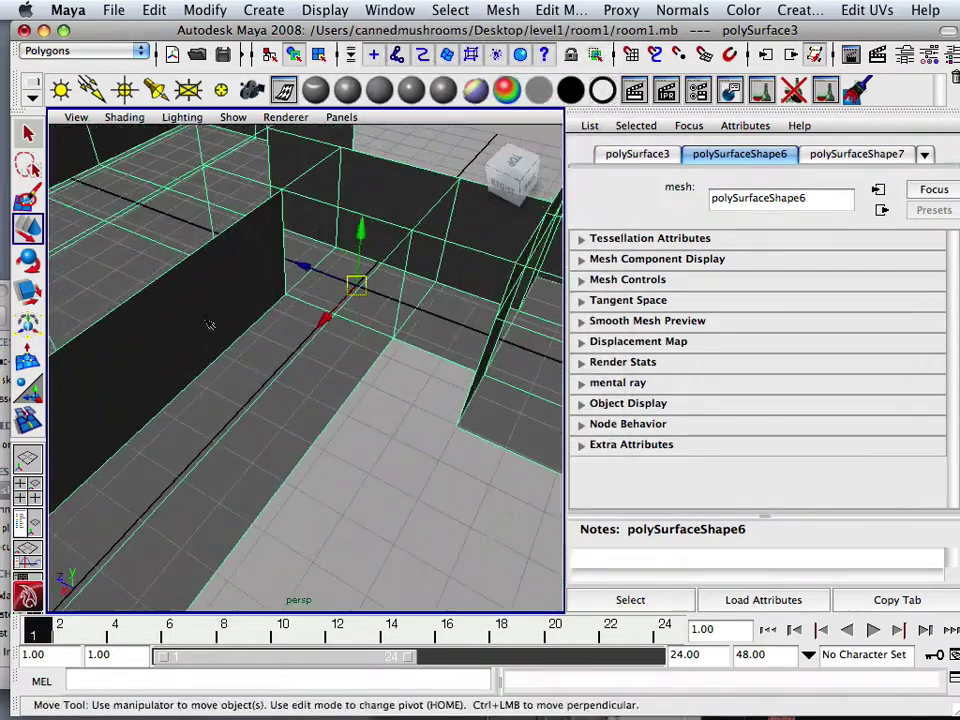
left_click_drag(210, 326, 95, 370, "alt")
middle_click_drag(95, 370, 352, 386, "alt")
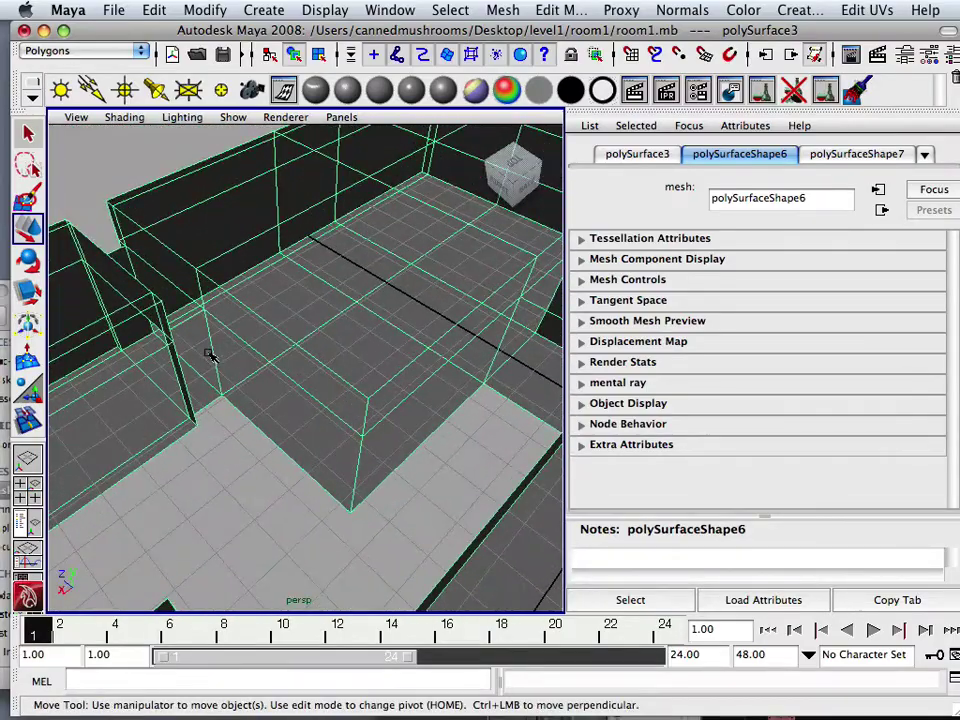
scroll(190, 354, "down", 5)
left_click_drag(172, 353, 327, 263, "alt")
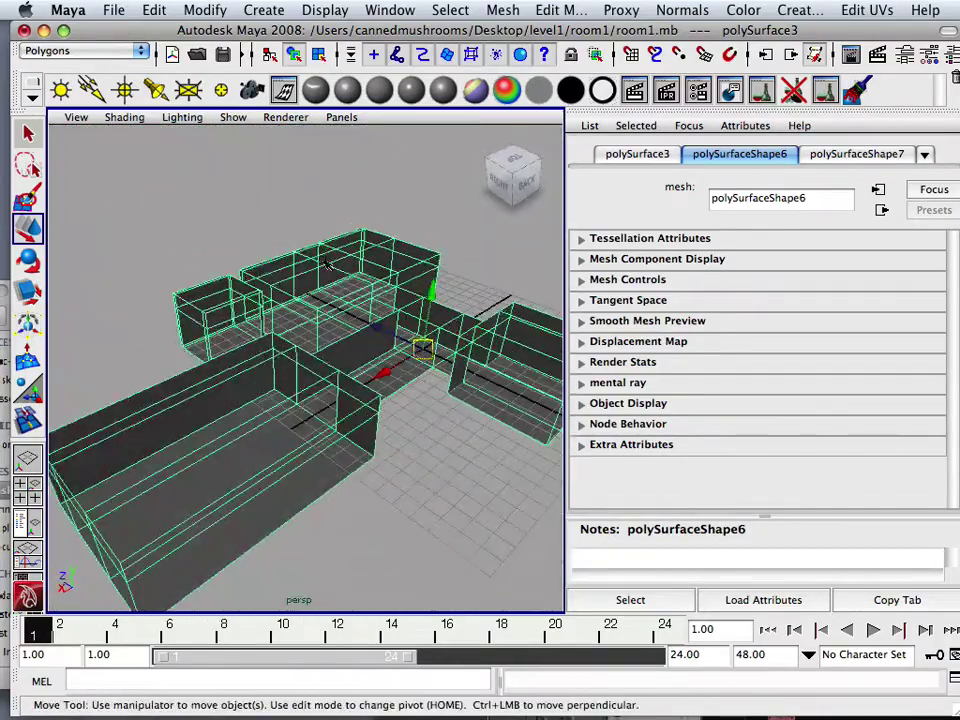
left_click_drag(203, 430, 182, 430, "alt")
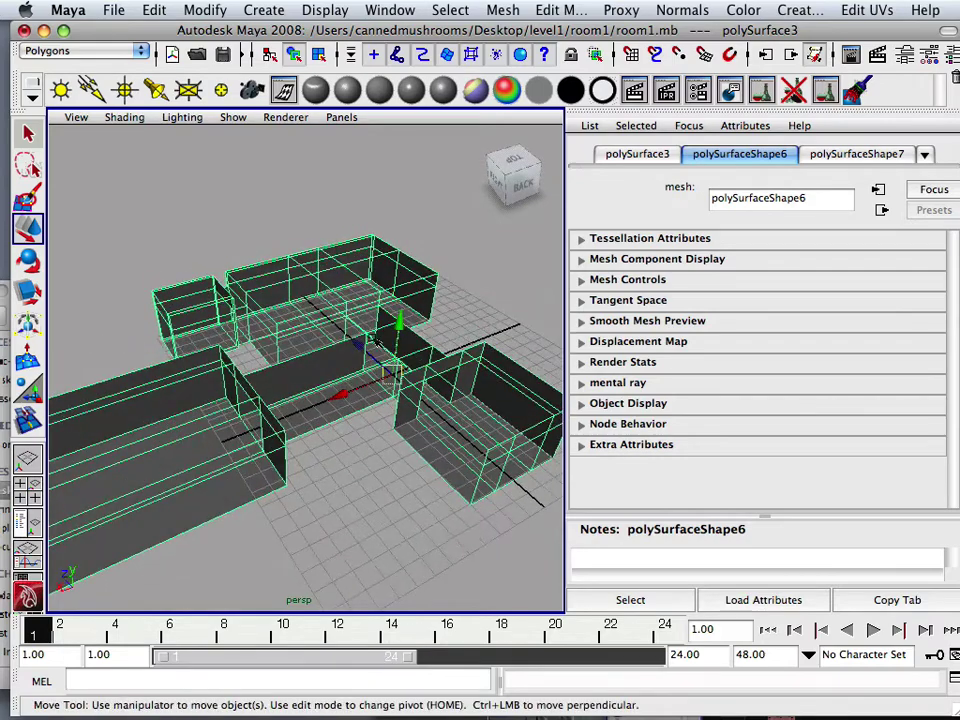
left_click_drag(278, 408, 198, 507, "alt")
left_click_drag(228, 430, 247, 390, "alt")
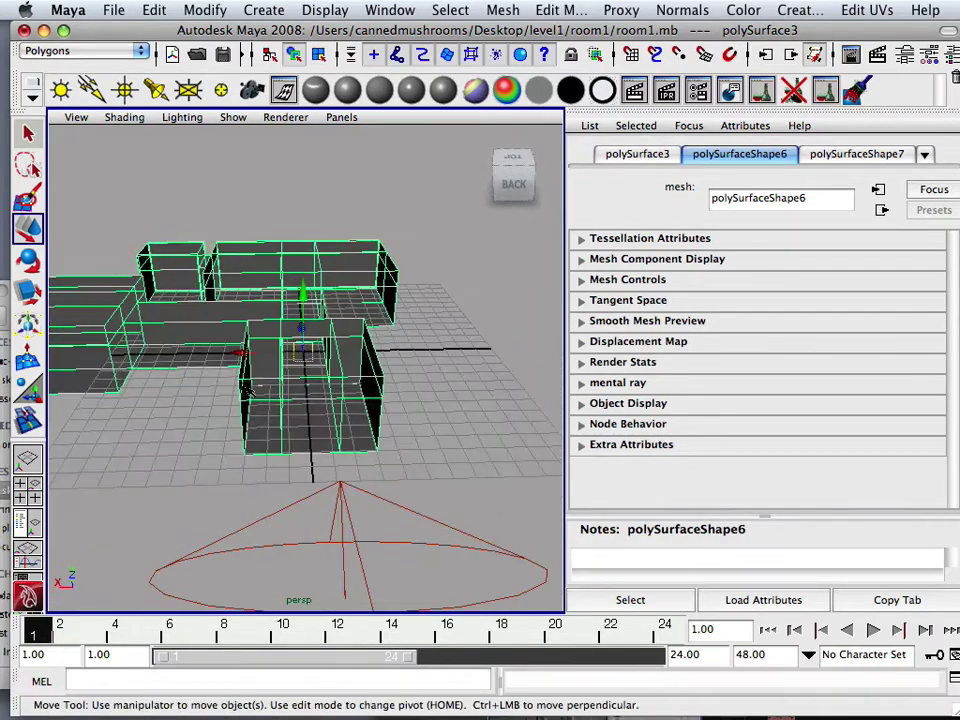
left_click_drag(313, 455, 193, 461, "alt")
right_click_drag(193, 461, 226, 475, "alt")
left_click_drag(226, 475, 287, 469, "alt")
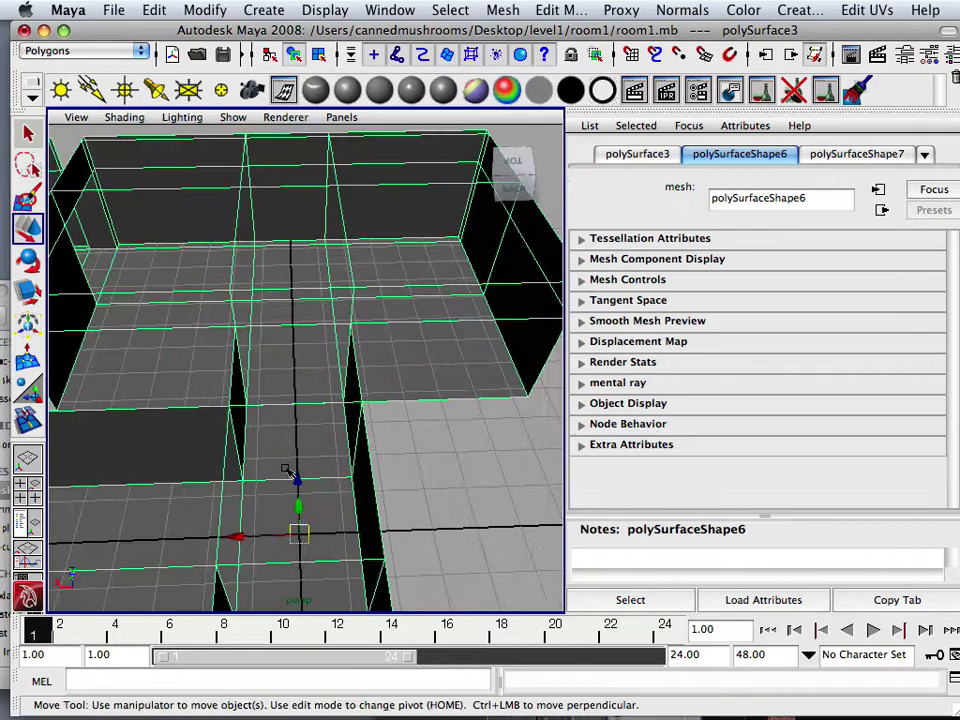
right_click_drag(287, 469, 189, 427, "alt")
left_click_drag(193, 428, 268, 154, "alt")
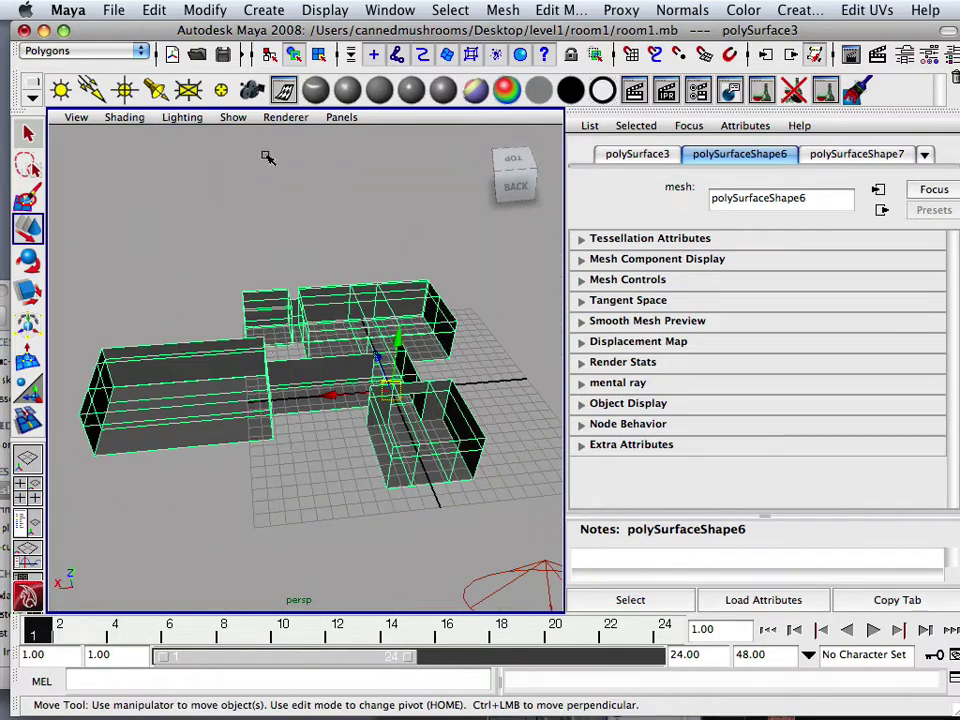
left_click(256, 14)
mouse_move(222, 9)
mouse_move(154, 10)
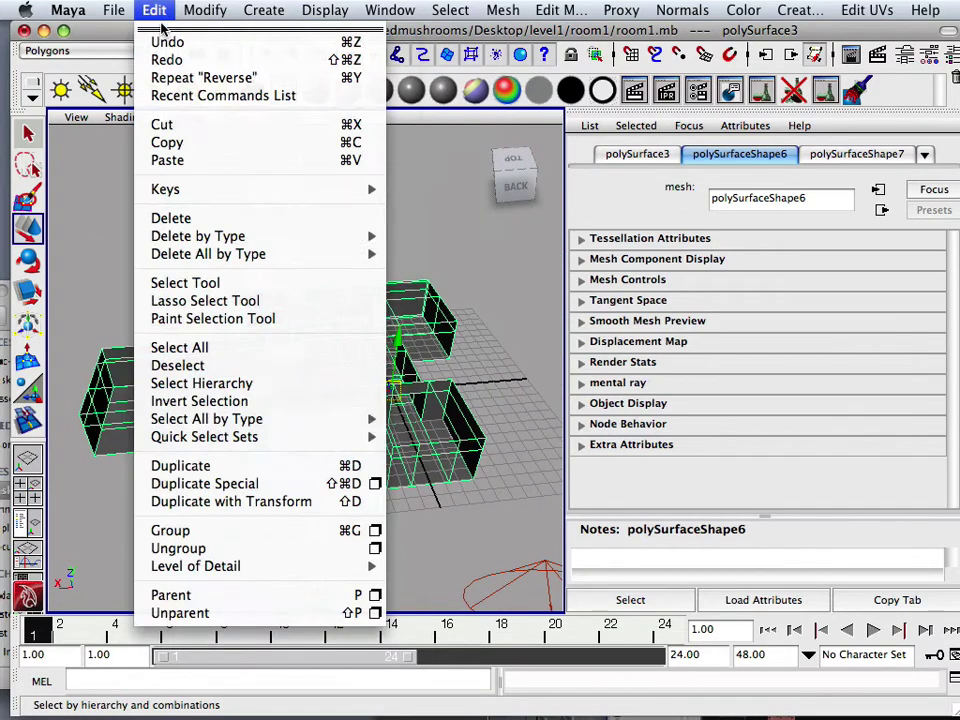
left_click(443, 31)
Open the UV Texture Editor for the selected rooms mesh
left_click_drag(435, 31, 419, 31)
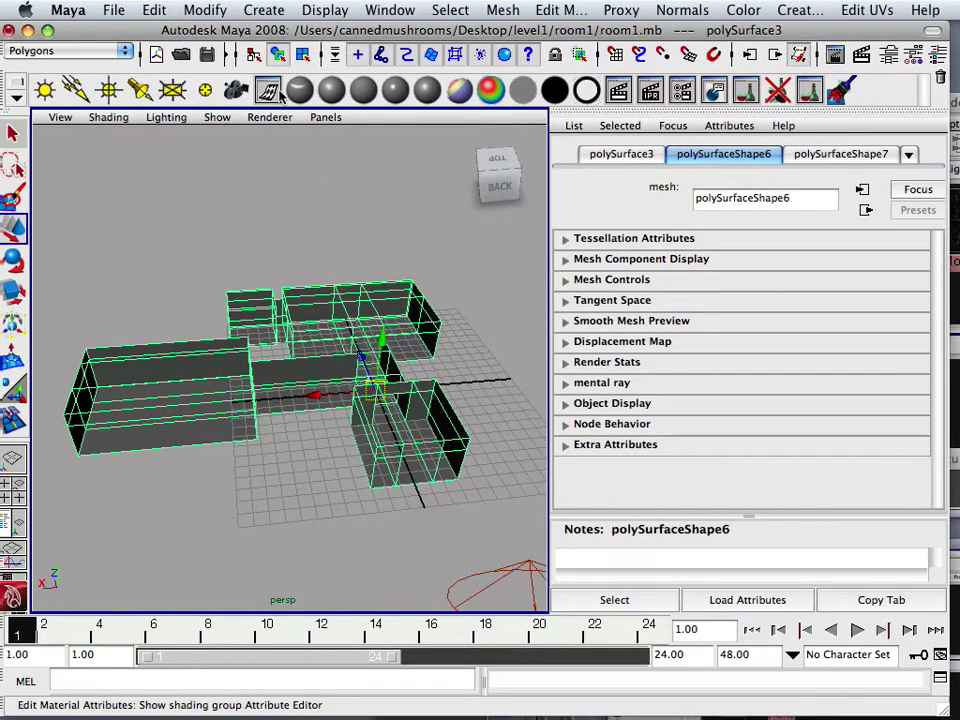
left_click(380, 11)
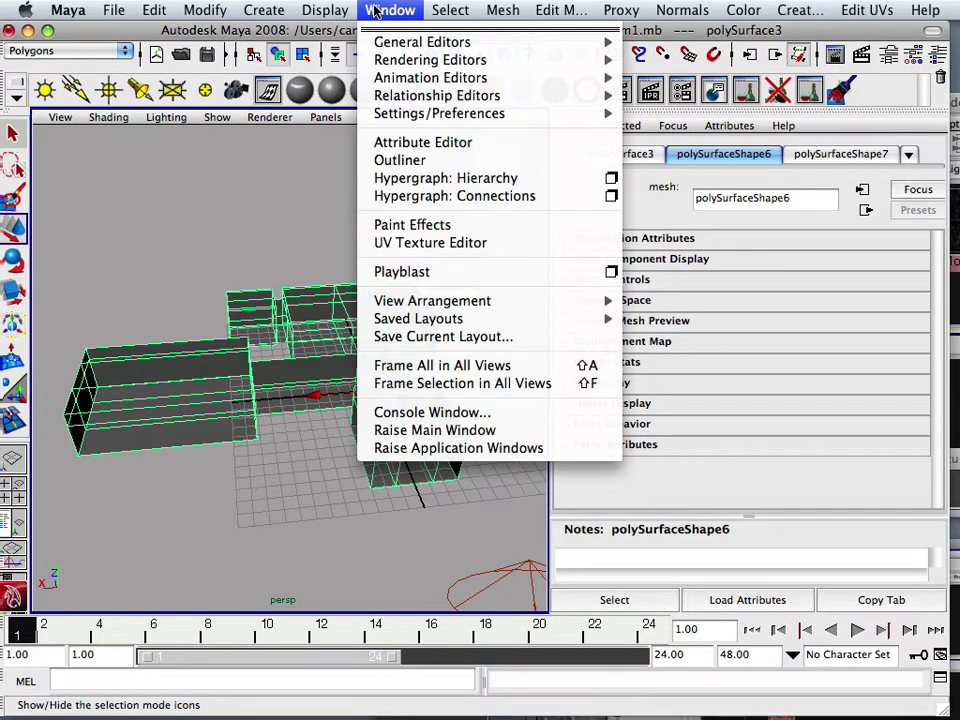
left_click(400, 243)
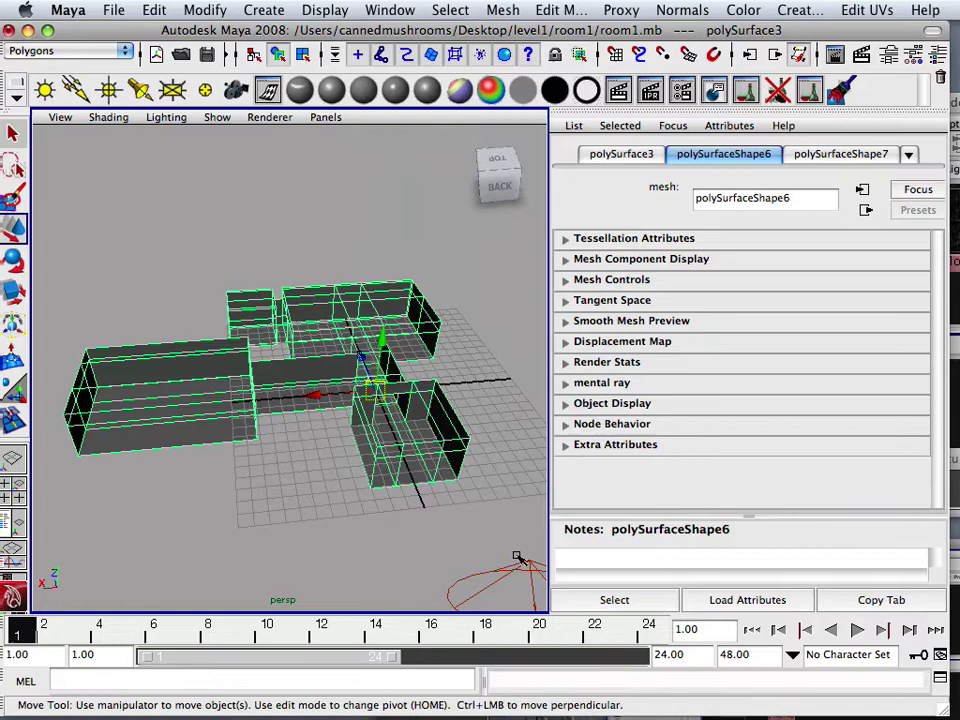
left_click(390, 10)
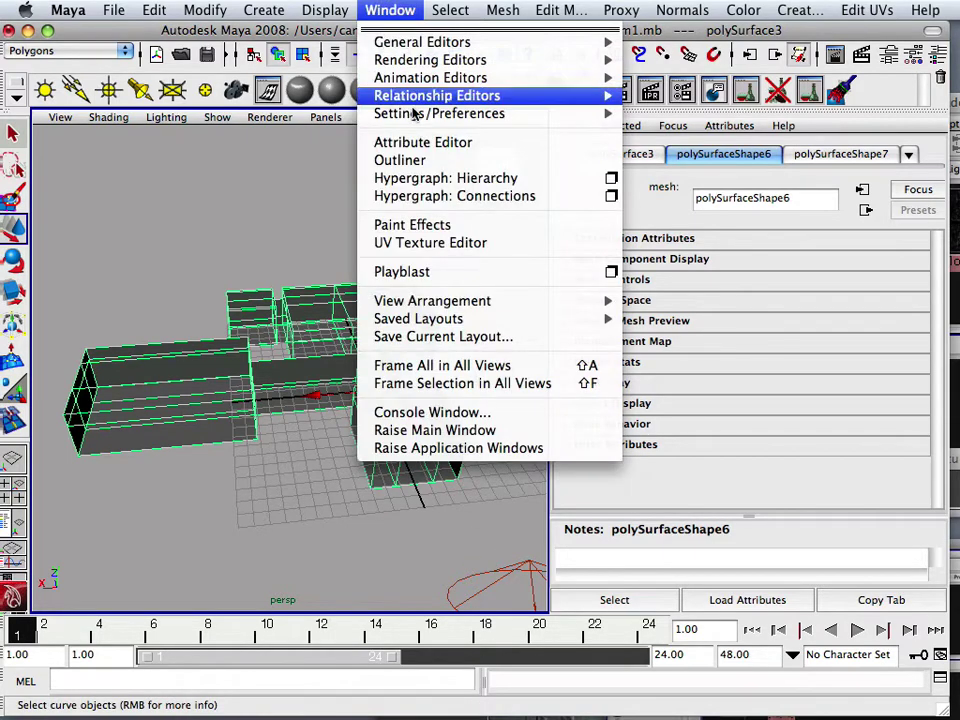
left_click(426, 250)
Switch the UV layout to face selection and select all faces of the lower floor-plan shell nearest the U axis
right_click_drag(458, 373, 570, 402, "alt")
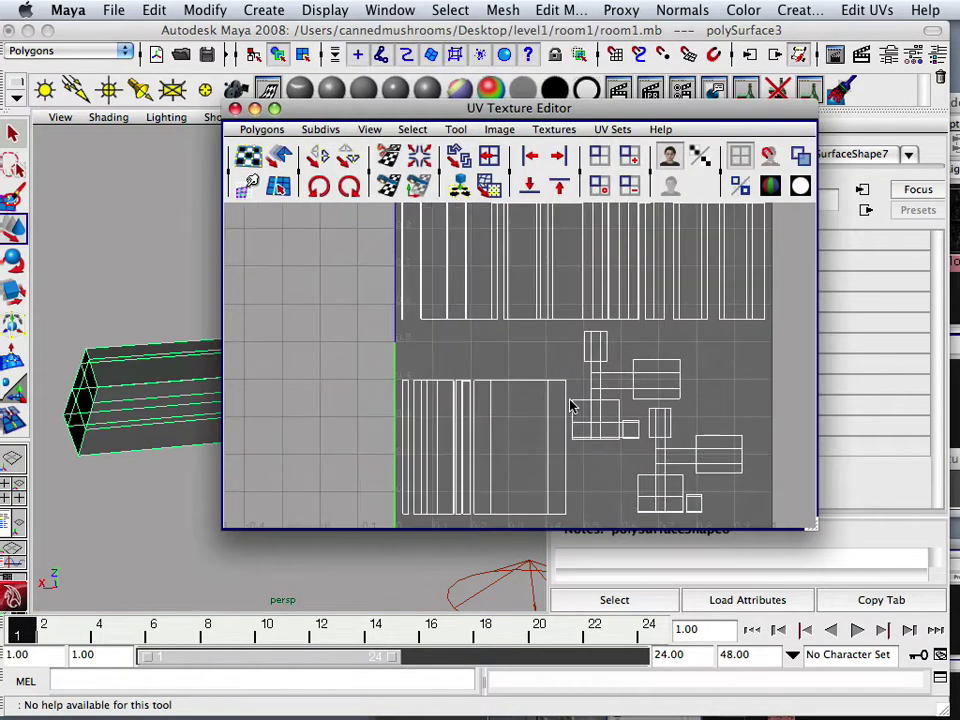
middle_click_drag(588, 400, 430, 353, "alt")
right_click_drag(489, 408, 537, 466, "alt")
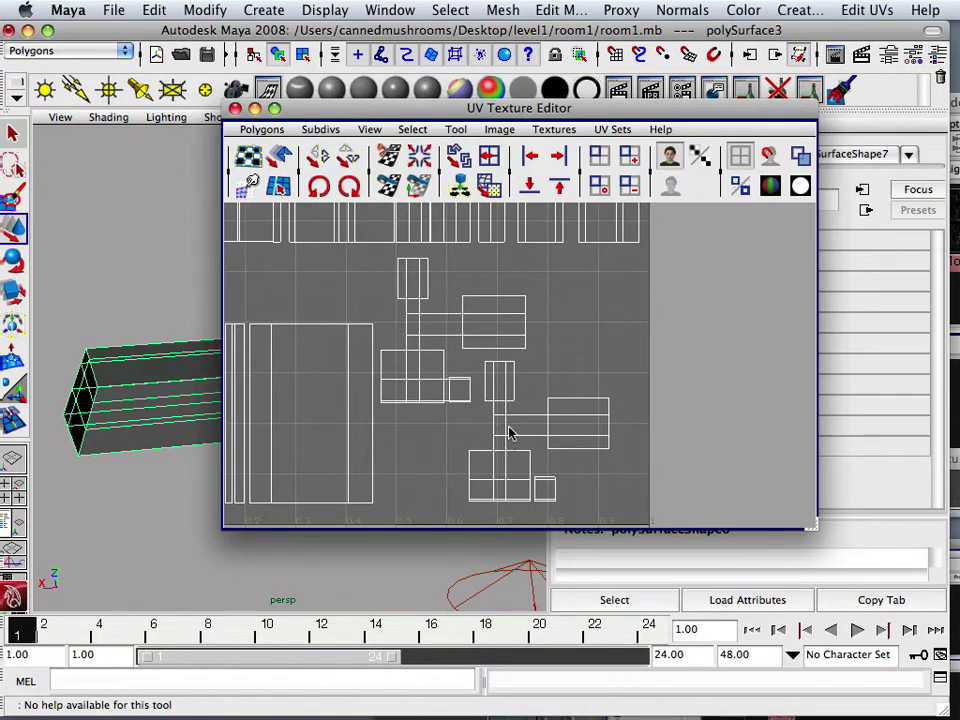
scroll(504, 425, "up", 3)
scroll(503, 427, "down", 1)
middle_click_drag(493, 439, 469, 368, "alt")
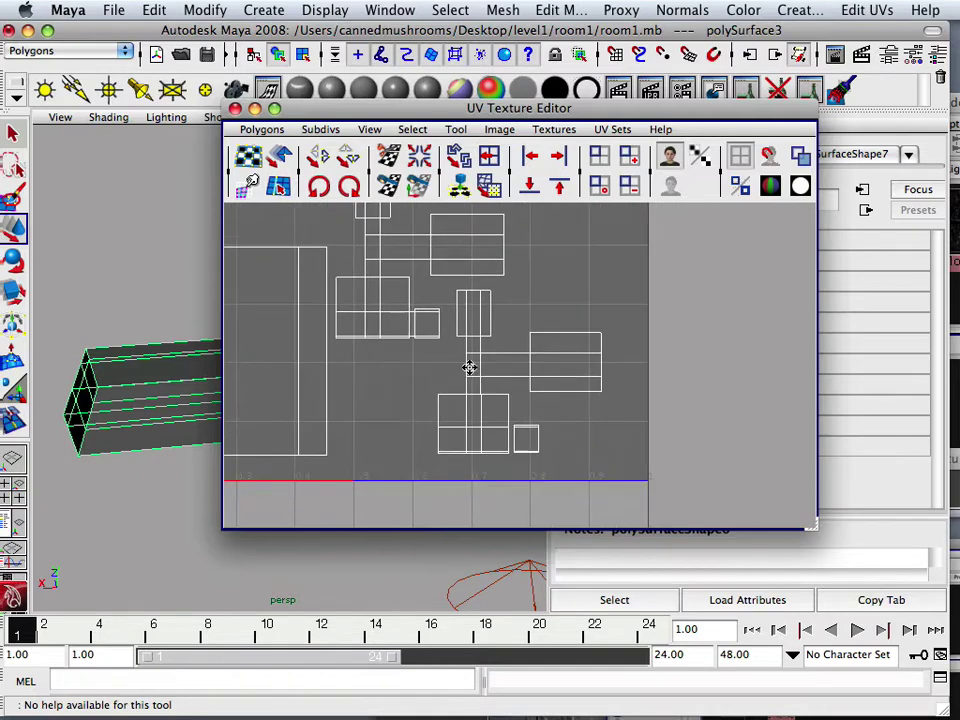
scroll(472, 373, "down", 1)
right_click(477, 380)
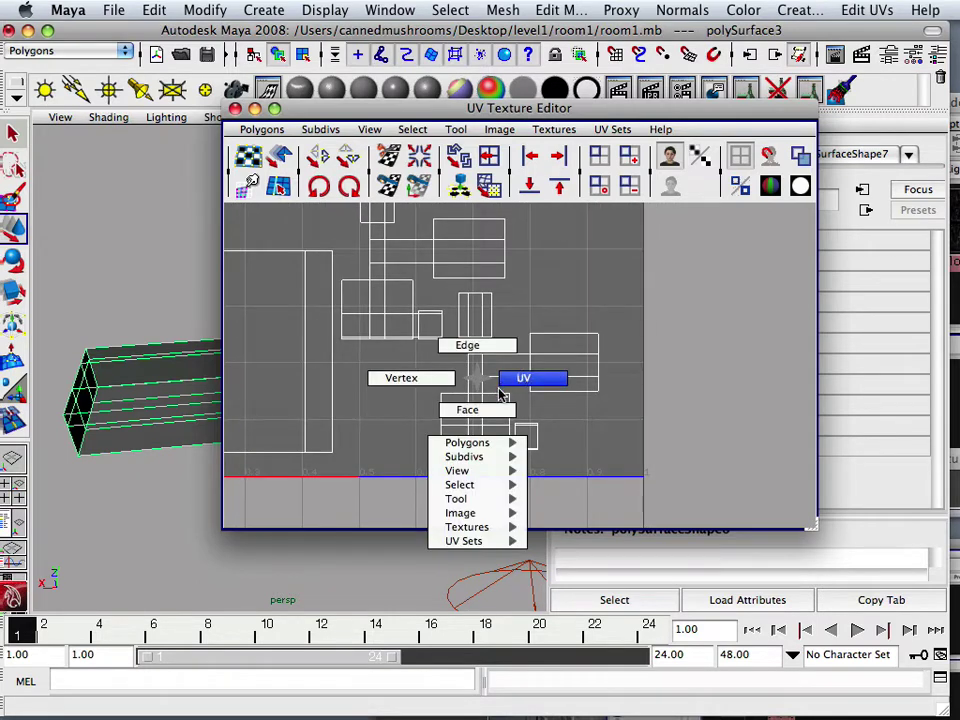
right_click_drag(570, 469, 600, 474)
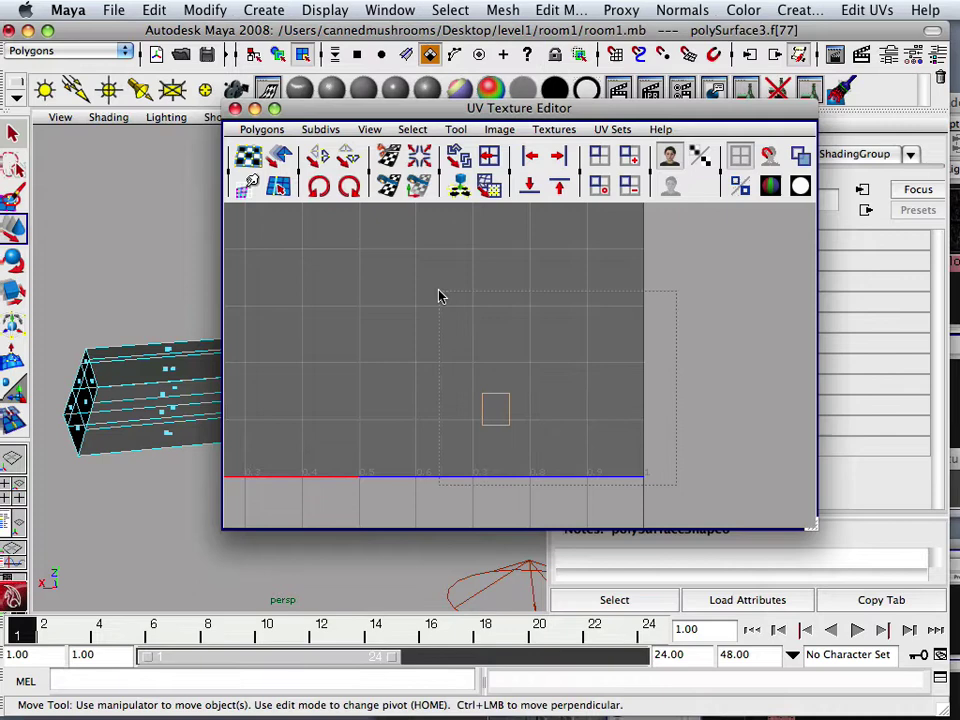
left_click(587, 451)
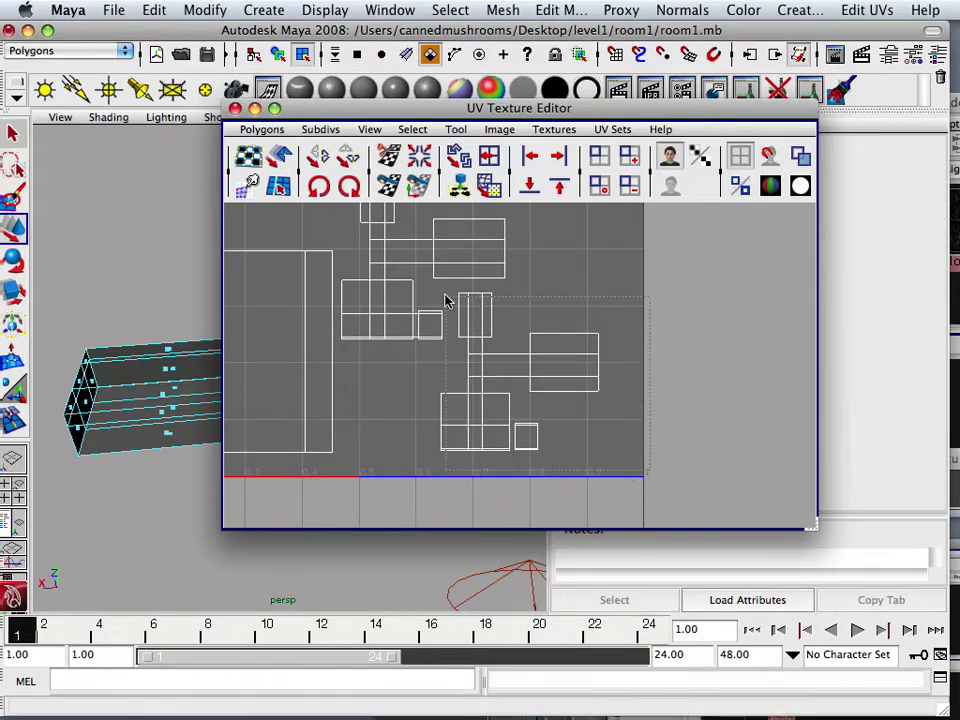
left_click_drag(448, 296, 445, 302)
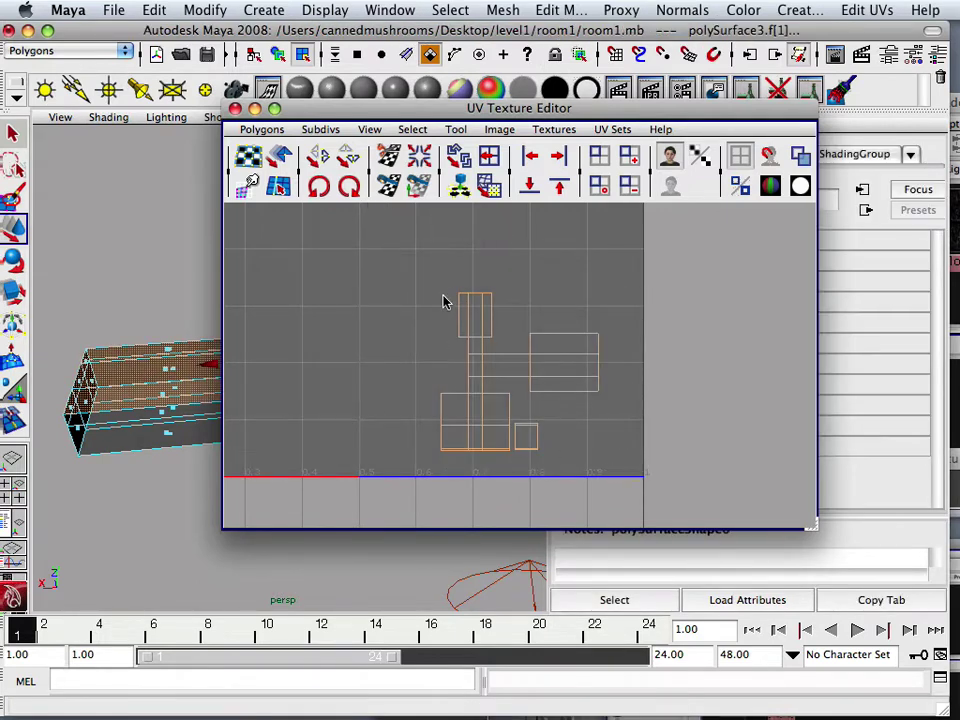
Clear that selection and select all faces of the upper floor-plan shell, which covers the level's floors
left_click_drag(350, 108, 420, 189)
left_click(481, 443)
middle_click_drag(490, 422, 459, 496, "alt")
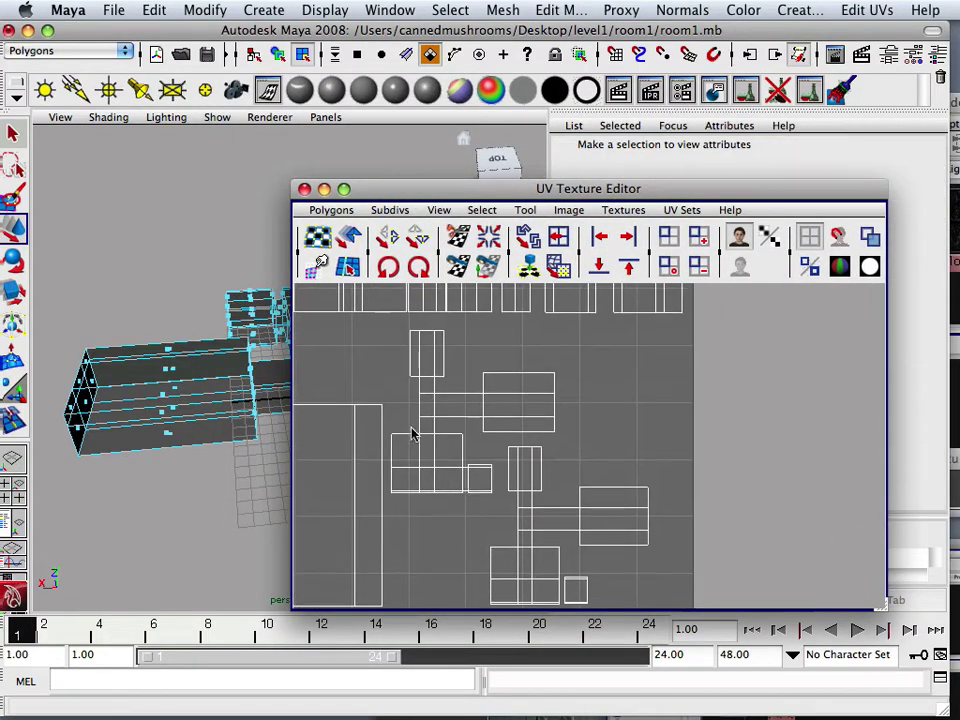
left_click(497, 516)
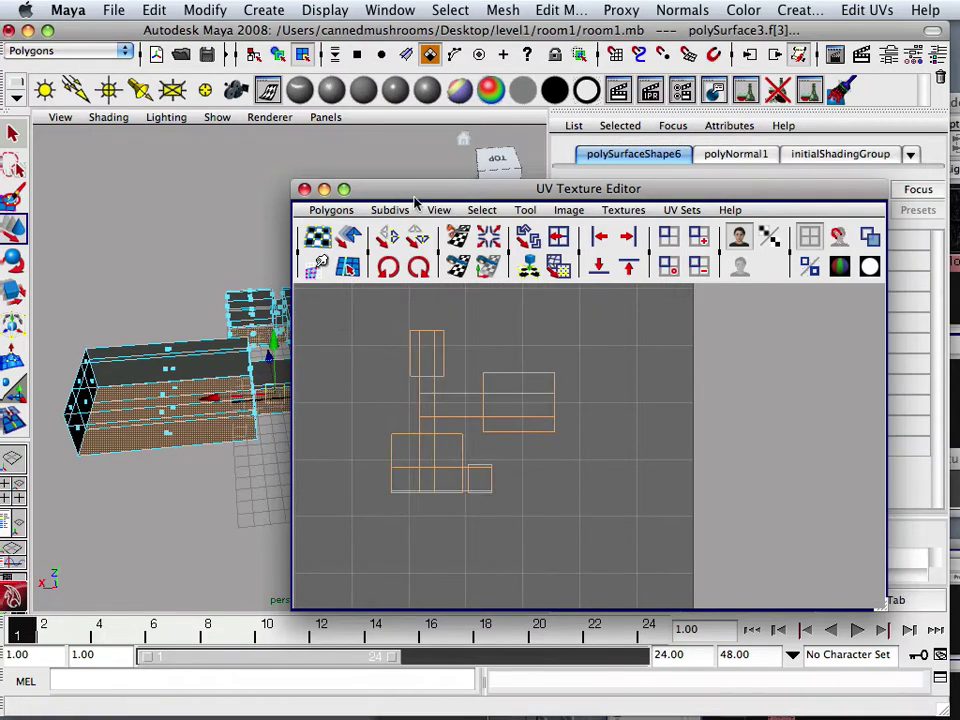
Assign the existing floor1 material to the selected floor faces of the rooms mesh
left_click_drag(415, 193, 790, 298)
left_click_drag(362, 294, 339, 303, "alt")
scroll(348, 358, "up", 6)
middle_click_drag(346, 356, 296, 316, "alt")
right_click_drag(285, 360, 408, 617)
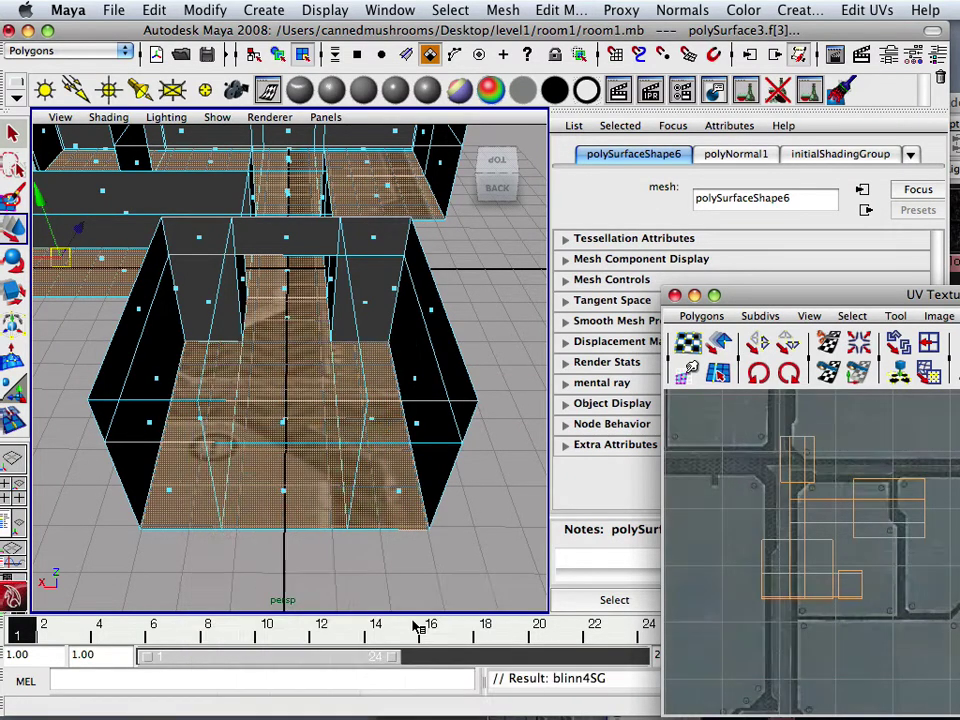
Examine how the floor shell sits on the floor texture in the UV layout
left_click(714, 295)
scroll(467, 246, "down", 3)
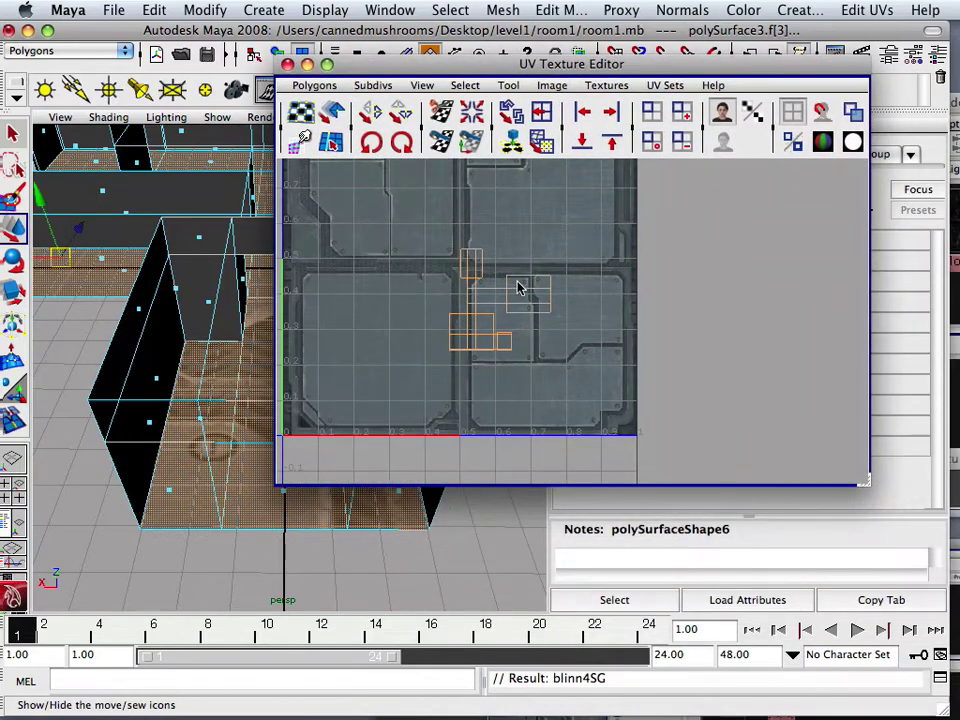
left_click_drag(444, 64, 725, 534)
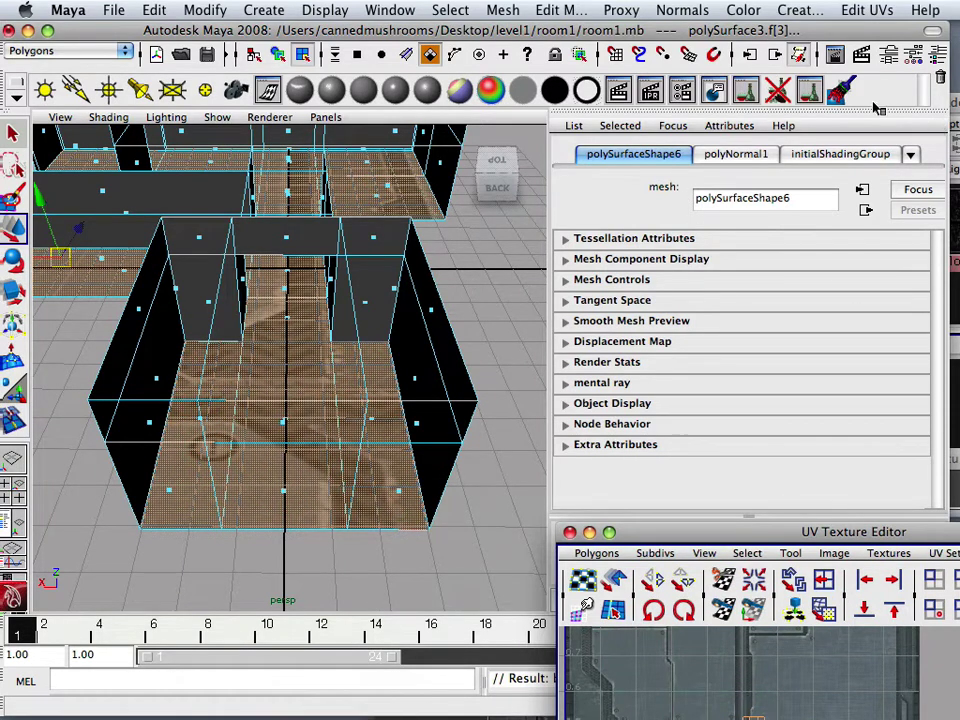
Open the Hypershade and bring up the 2D placement attributes of the floor_10_1 texture feeding the floor1 material
left_click(388, 10)
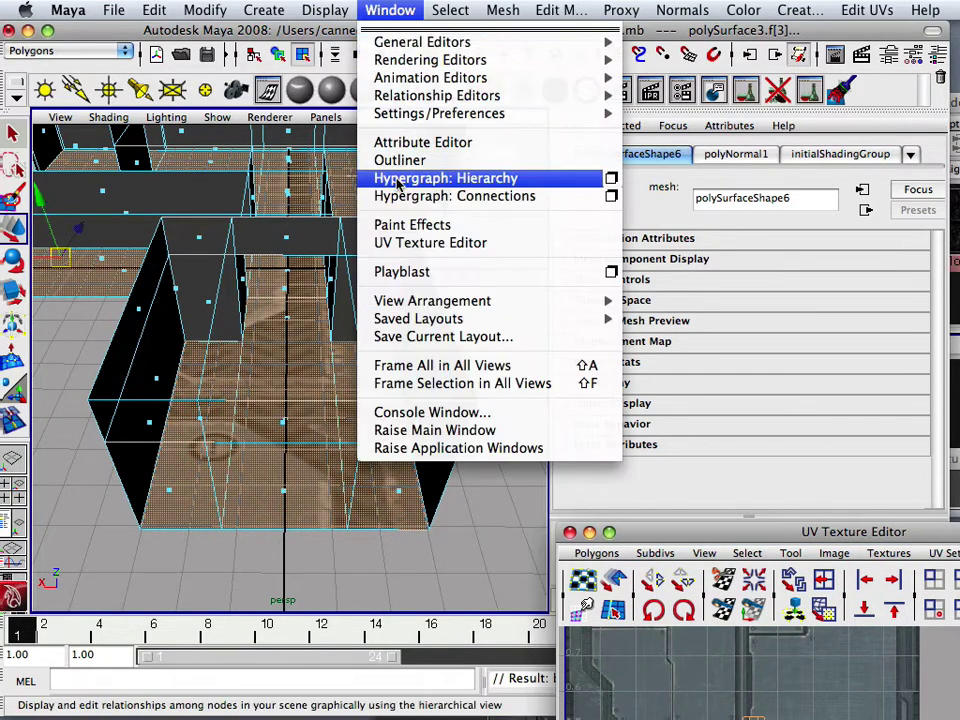
mouse_move(410, 80)
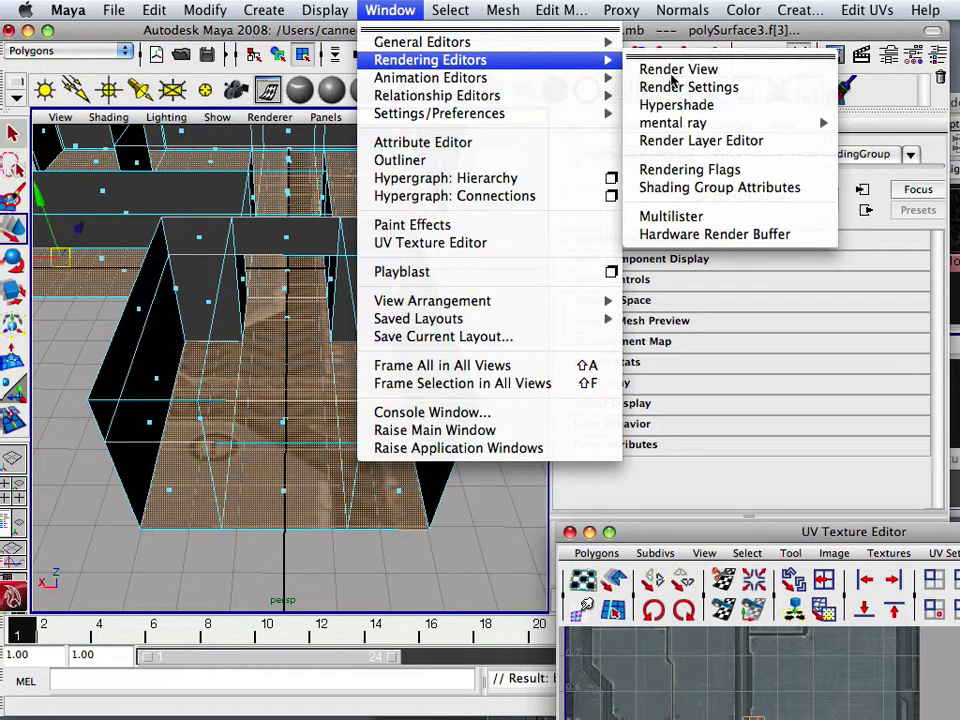
left_click(697, 106)
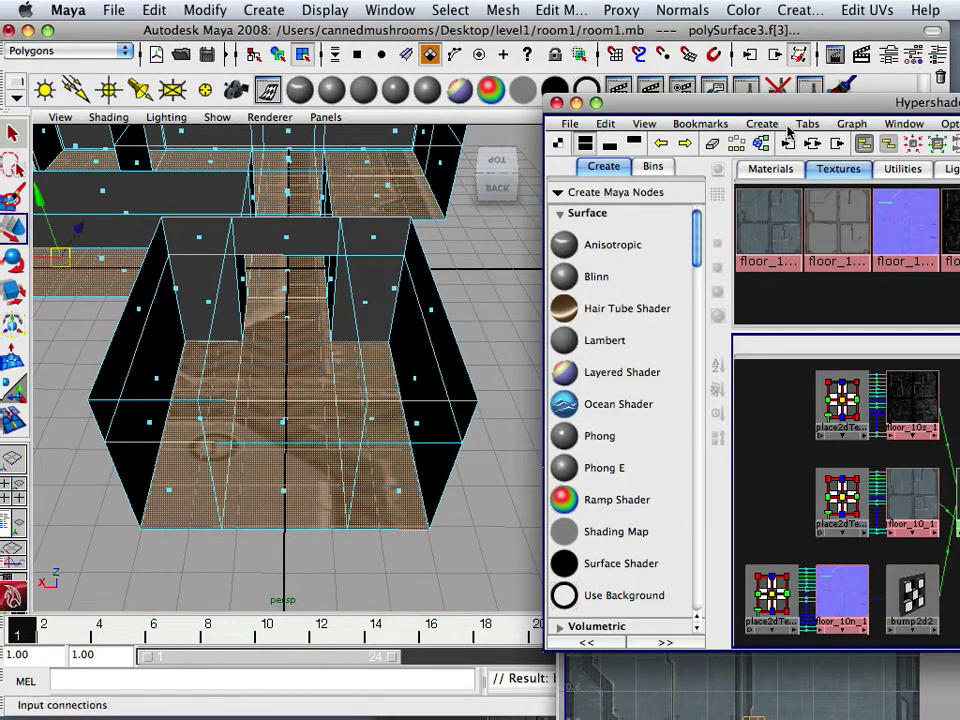
left_click_drag(790, 102, 157, 40)
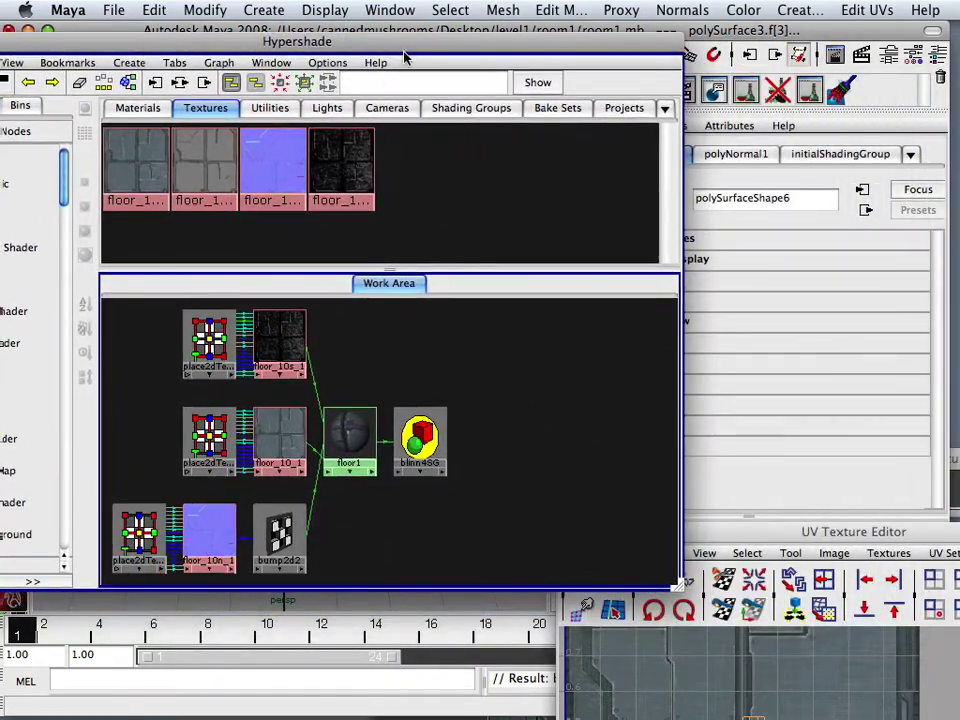
left_click_drag(405, 60, 176, 118)
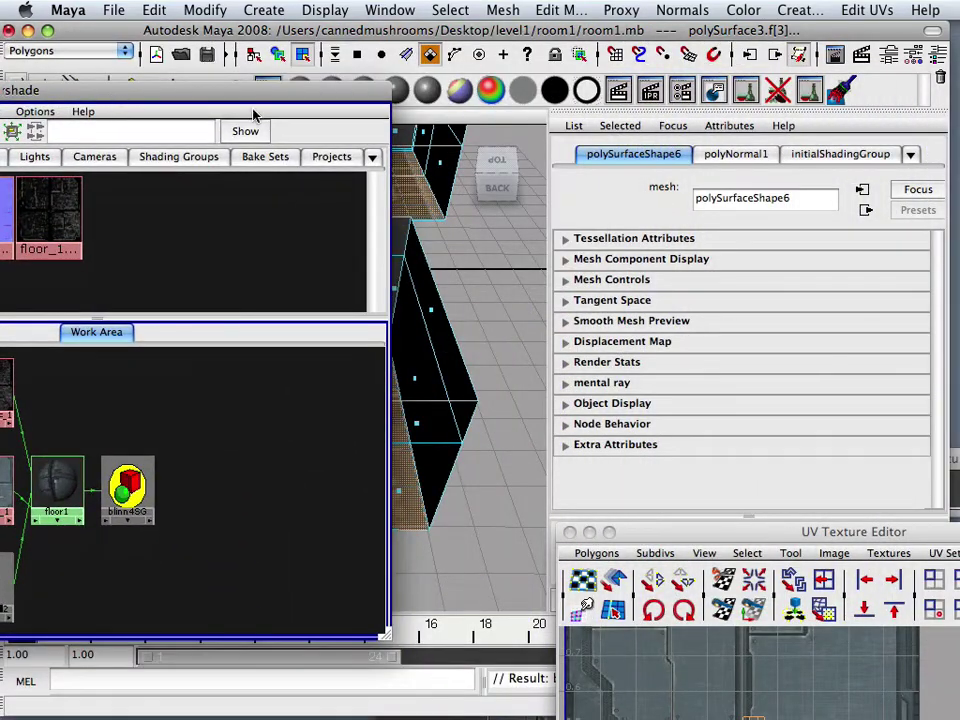
left_click_drag(253, 115, 297, 60)
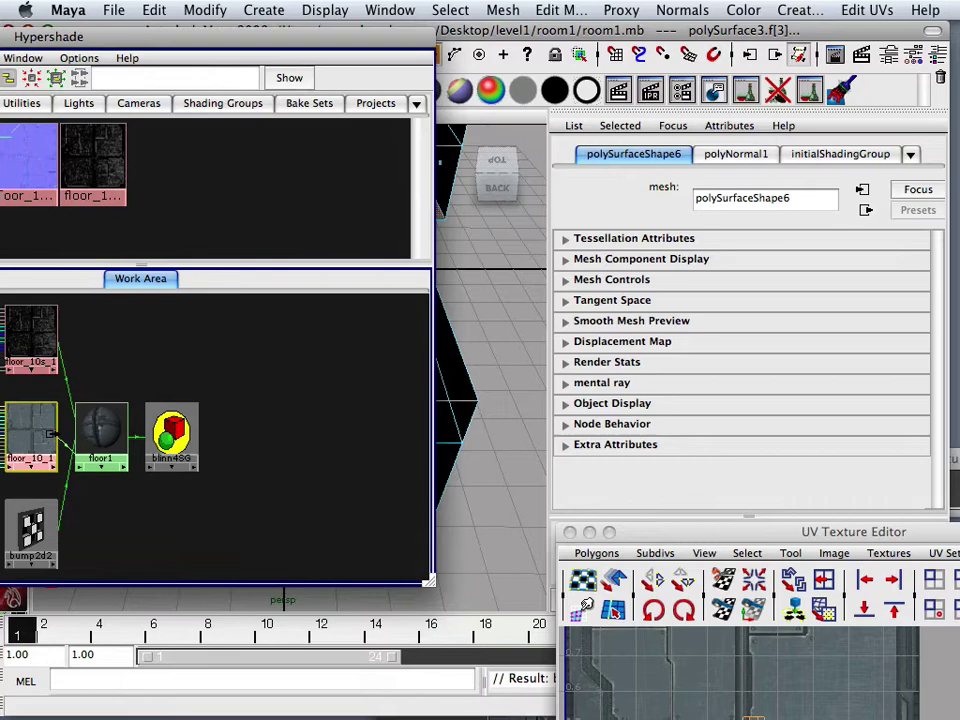
left_click(40, 432)
left_click_drag(250, 32, 320, 318)
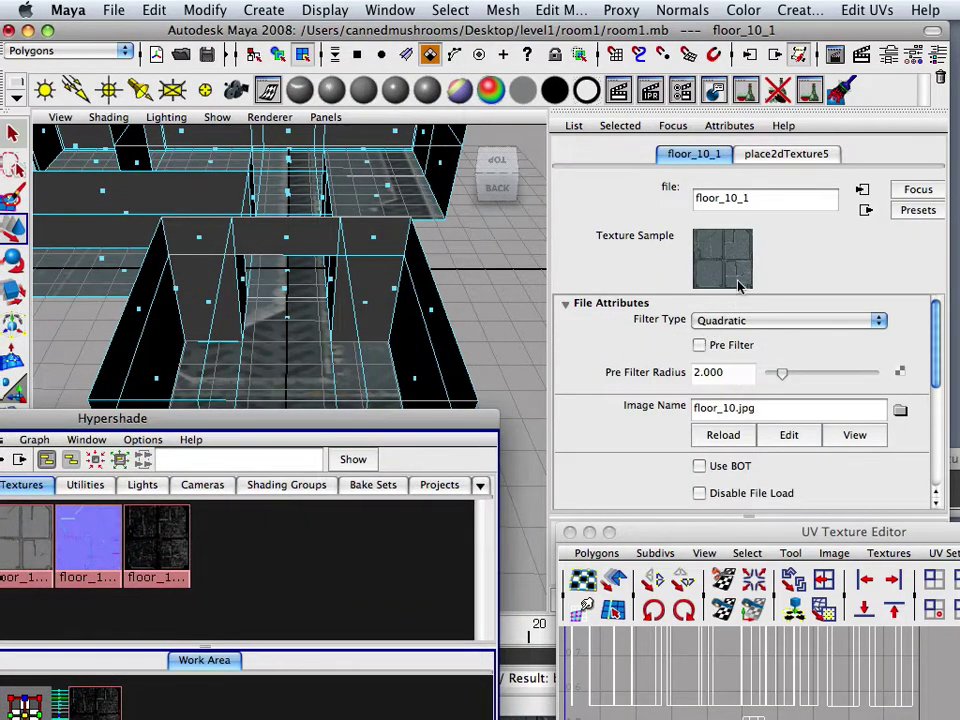
left_click(785, 154)
Set the floor_10_1 texture's Repeat UV to 10 by 10
scroll(762, 318, "down", 3)
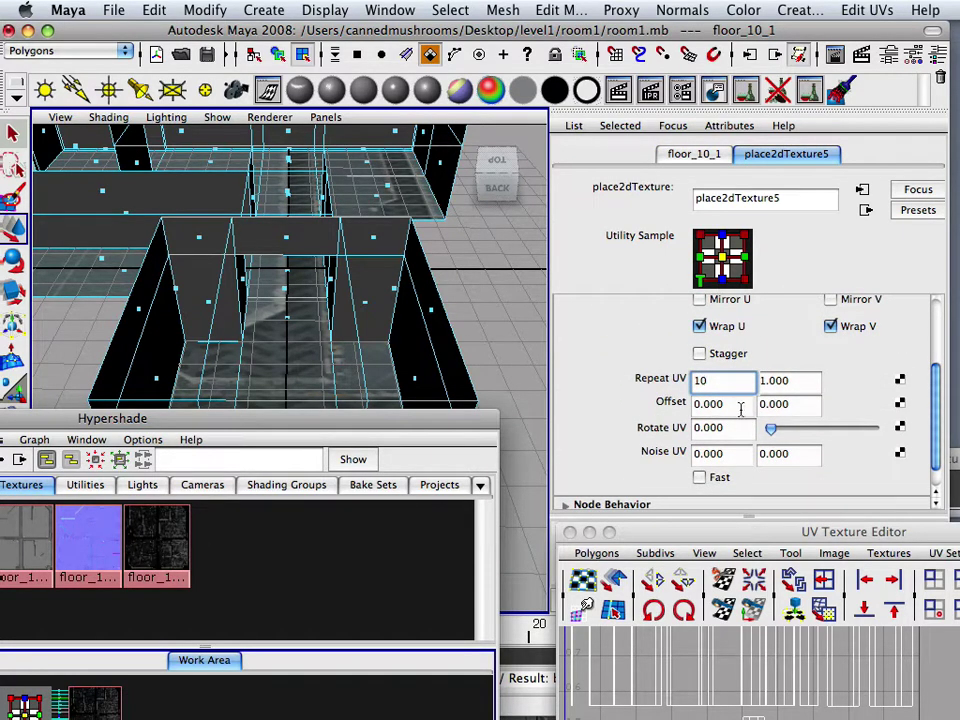
key("Tab")
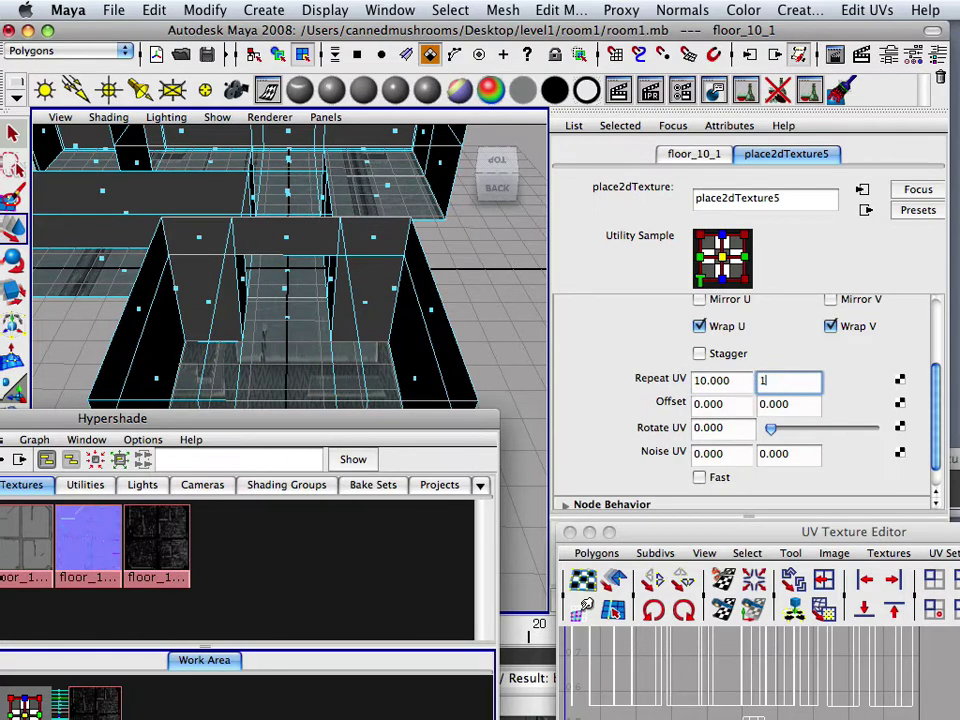
key("Tab")
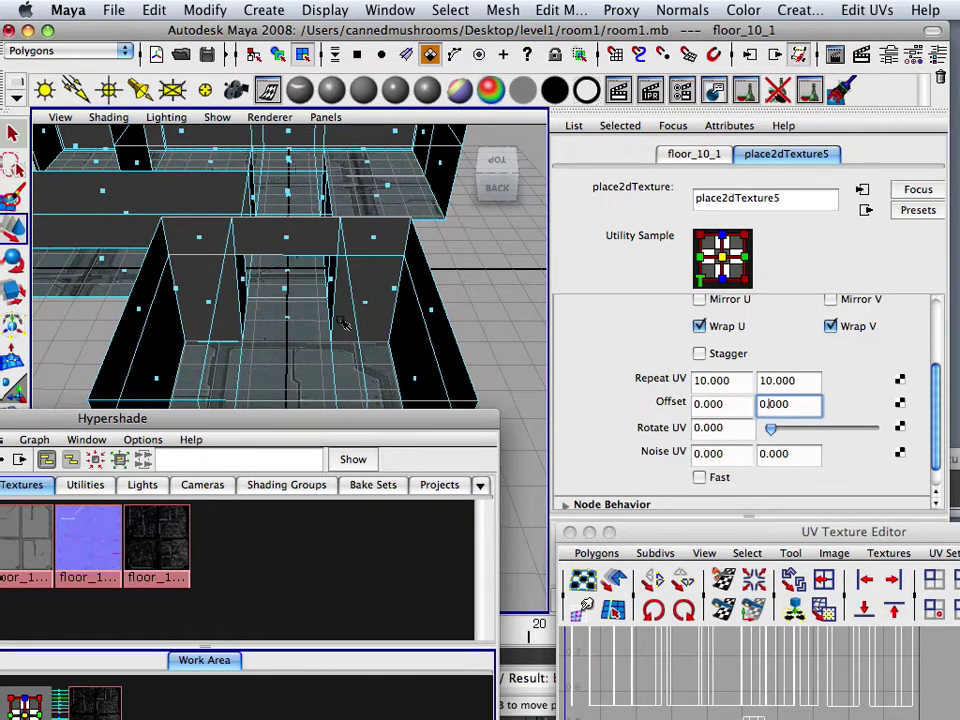
Increase the floor_10_1 texture's Repeat UV to 20 by 20
left_click_drag(342, 323, 520, 290, "alt")
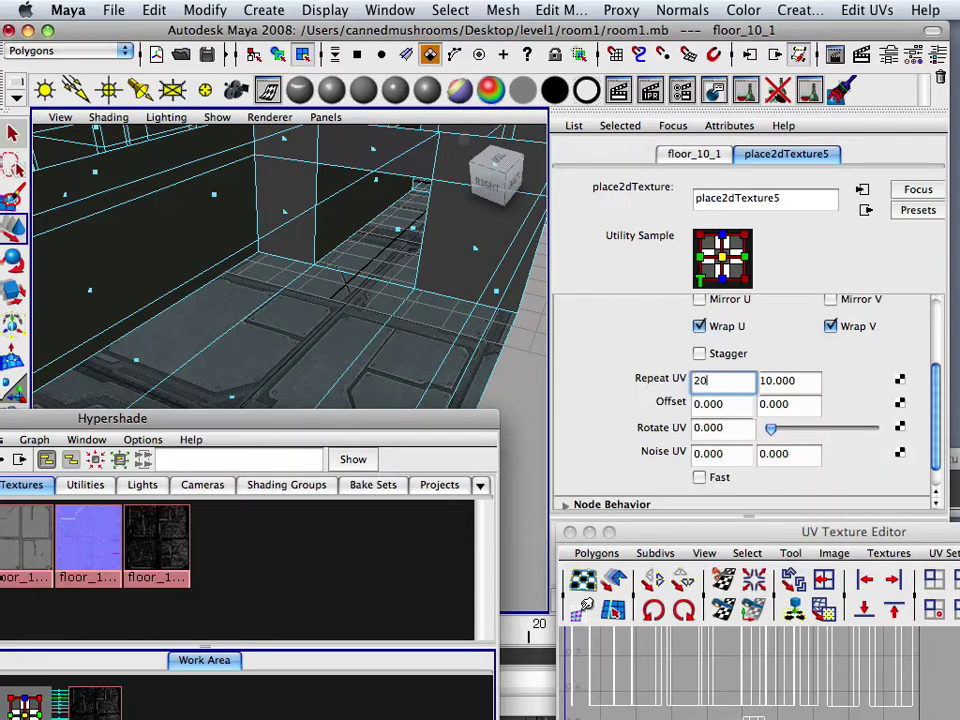
type("20")
left_click(786, 380)
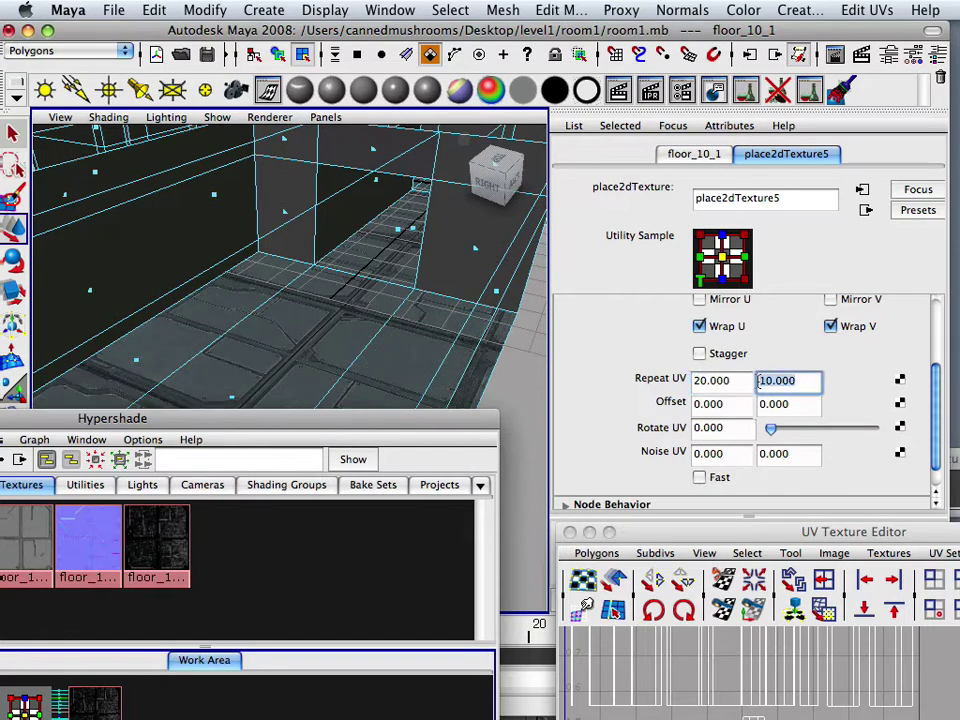
type("20")
key("Return")
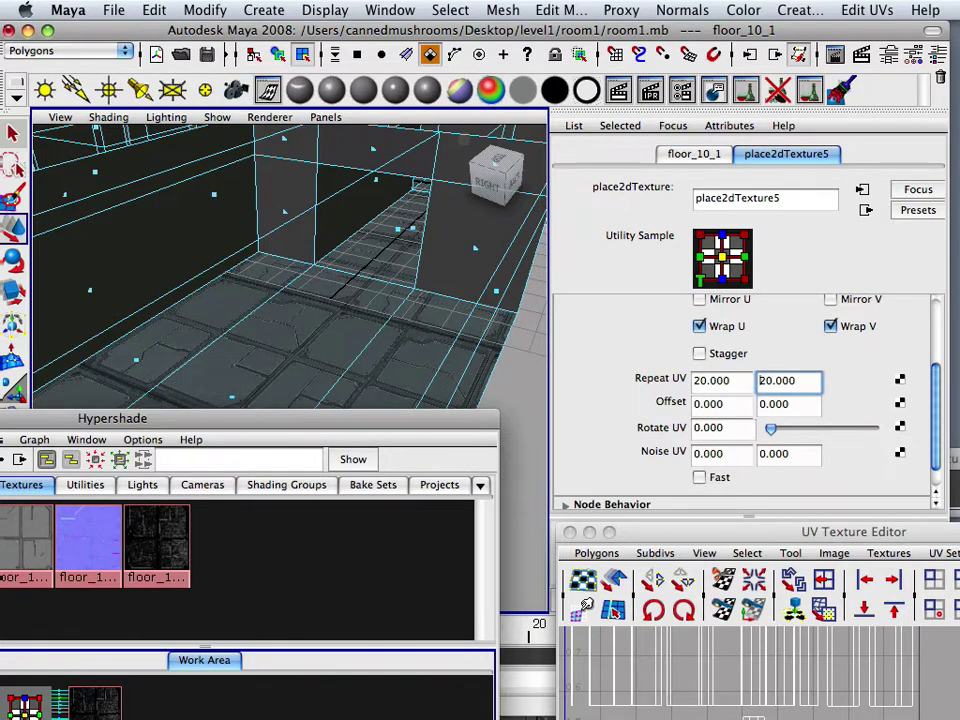
Check the tiling on the room and corridor floors and set the floor_10_1 texture's Repeat UV to 40 by 40
scroll(251, 304, "down", 5)
left_click_drag(251, 304, 289, 304, "alt")
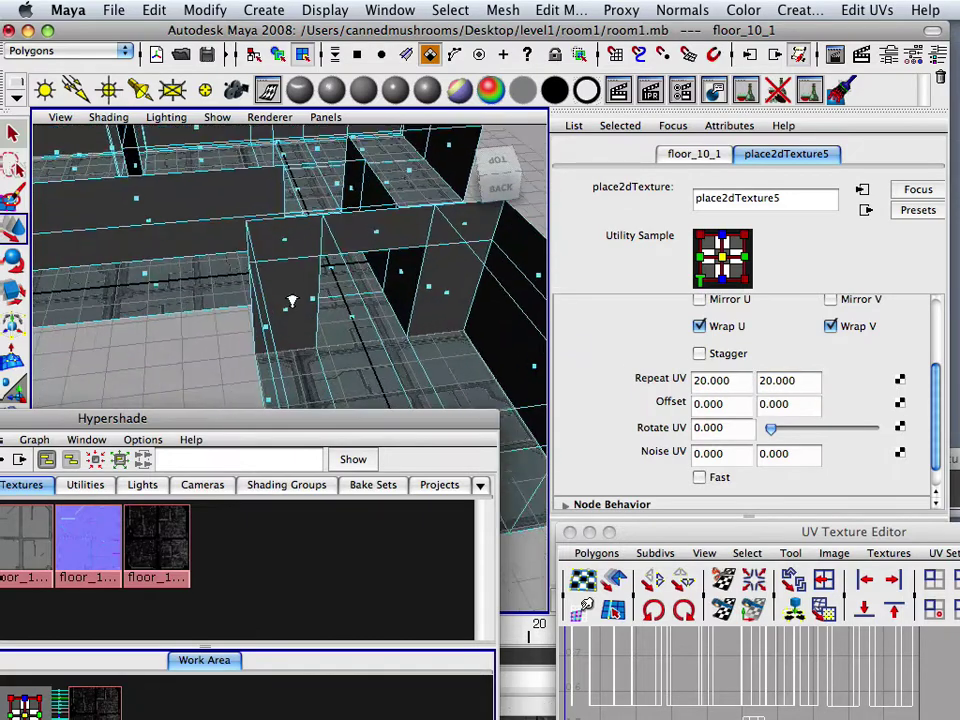
scroll(328, 300, "up", 10)
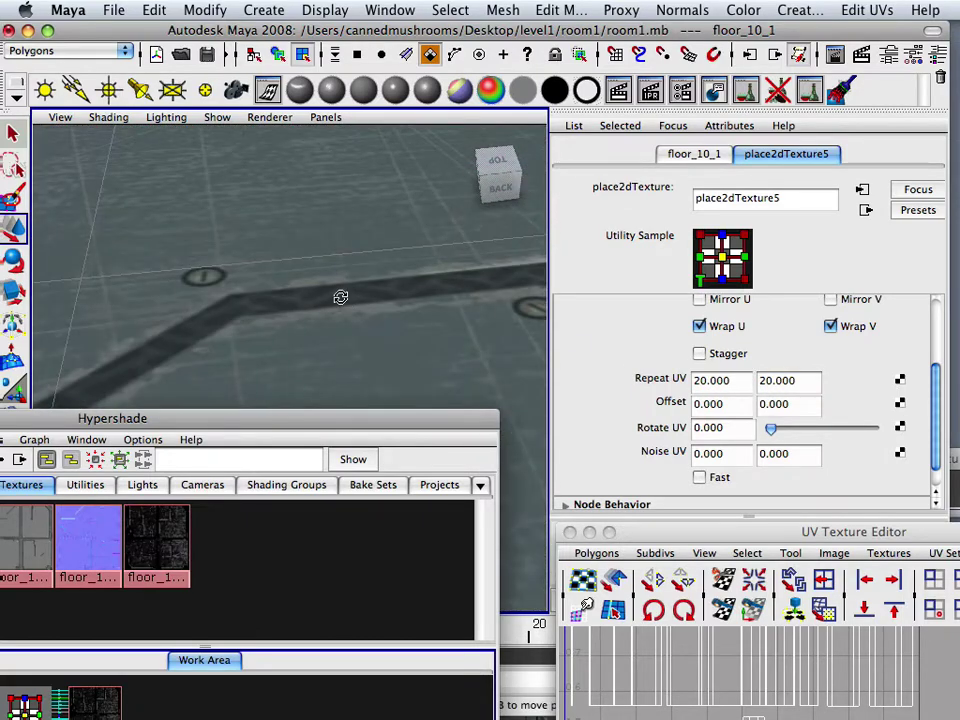
right_click_drag(341, 297, 315, 300, "alt")
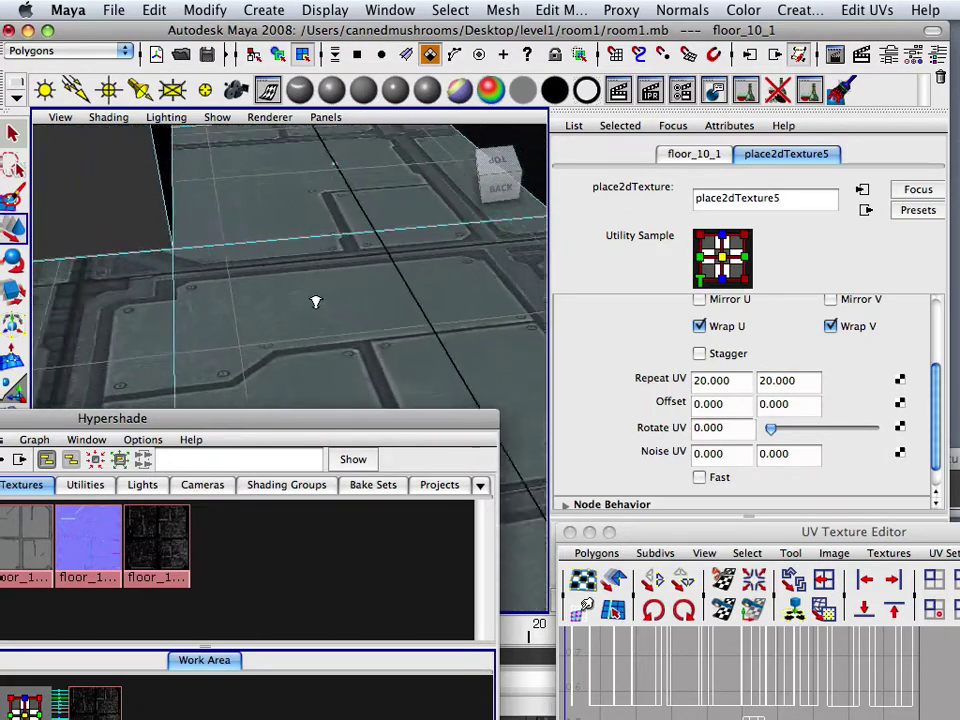
middle_click_drag(315, 300, 301, 357, "alt")
left_click(735, 380)
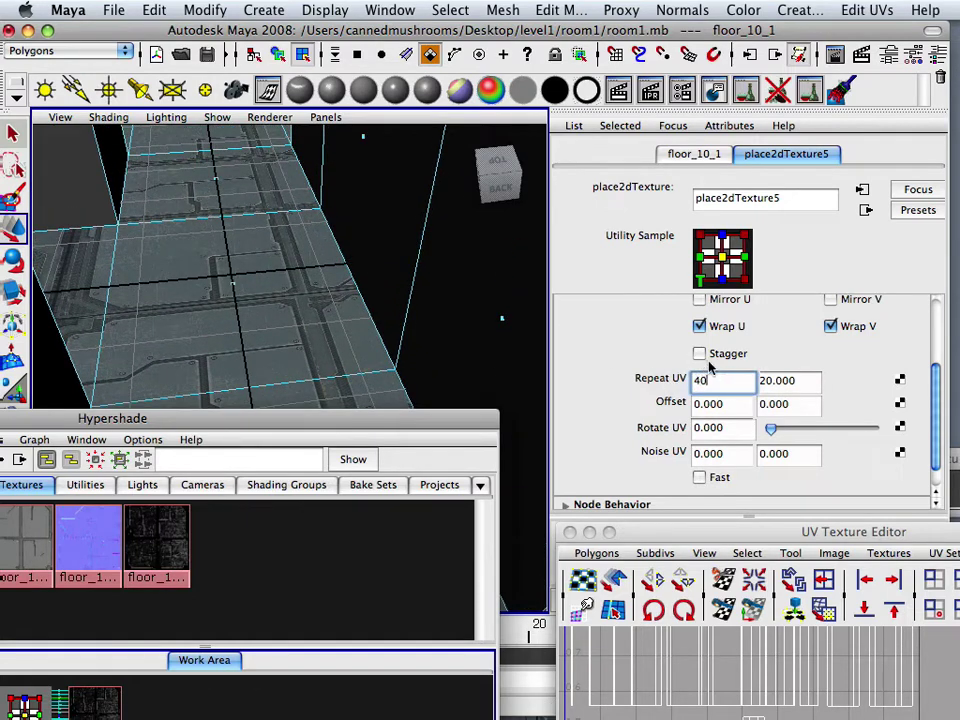
left_click(790, 381)
type("40")
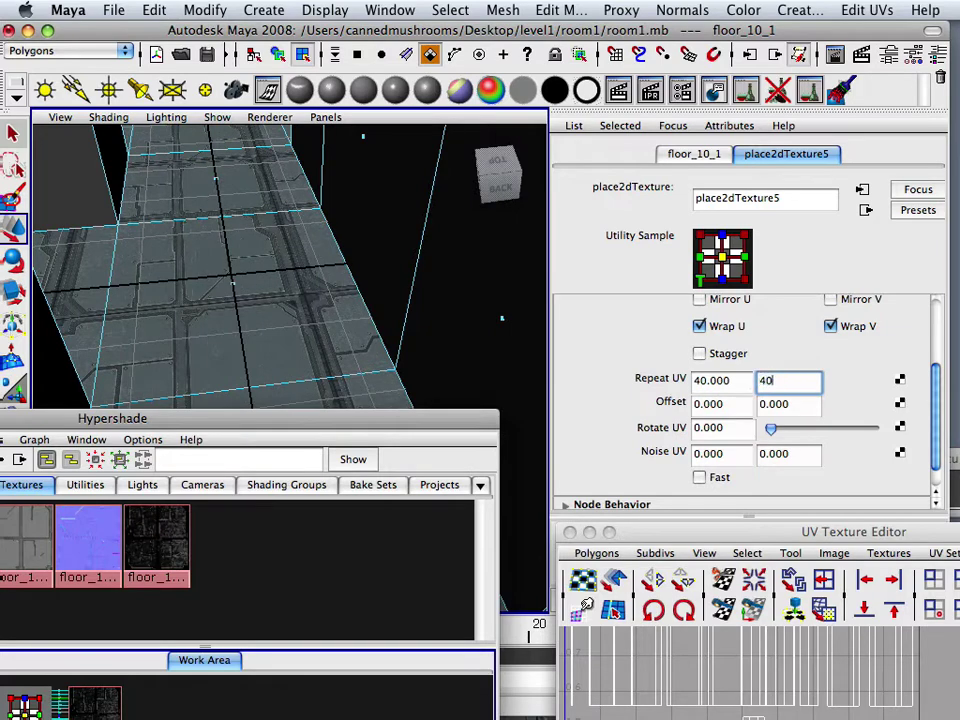
key("Return")
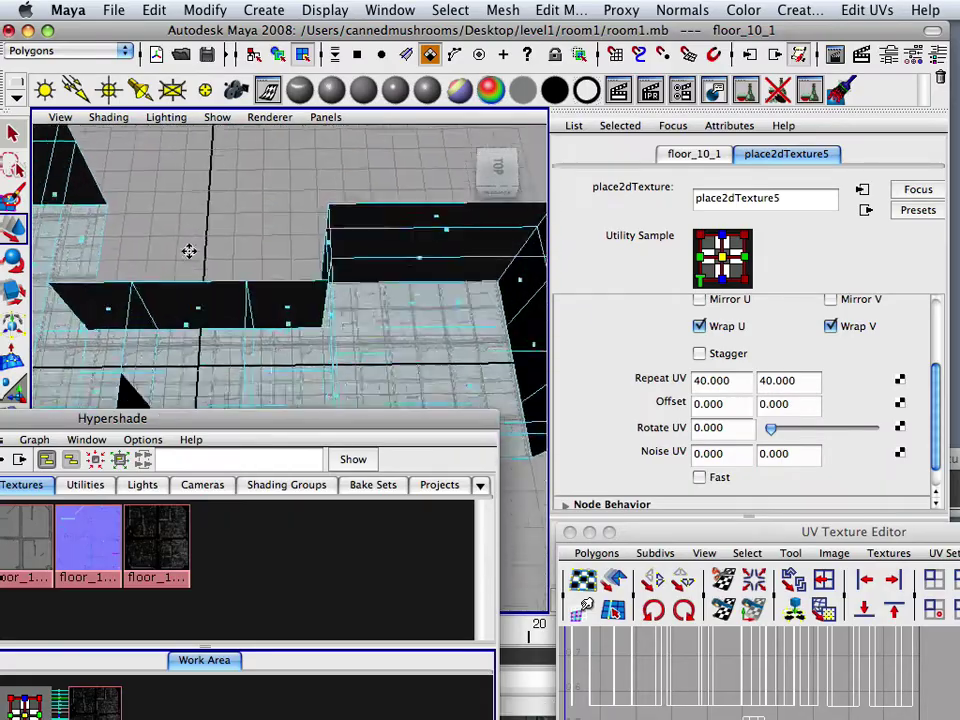
left_click_drag(198, 245, 170, 232, "alt")
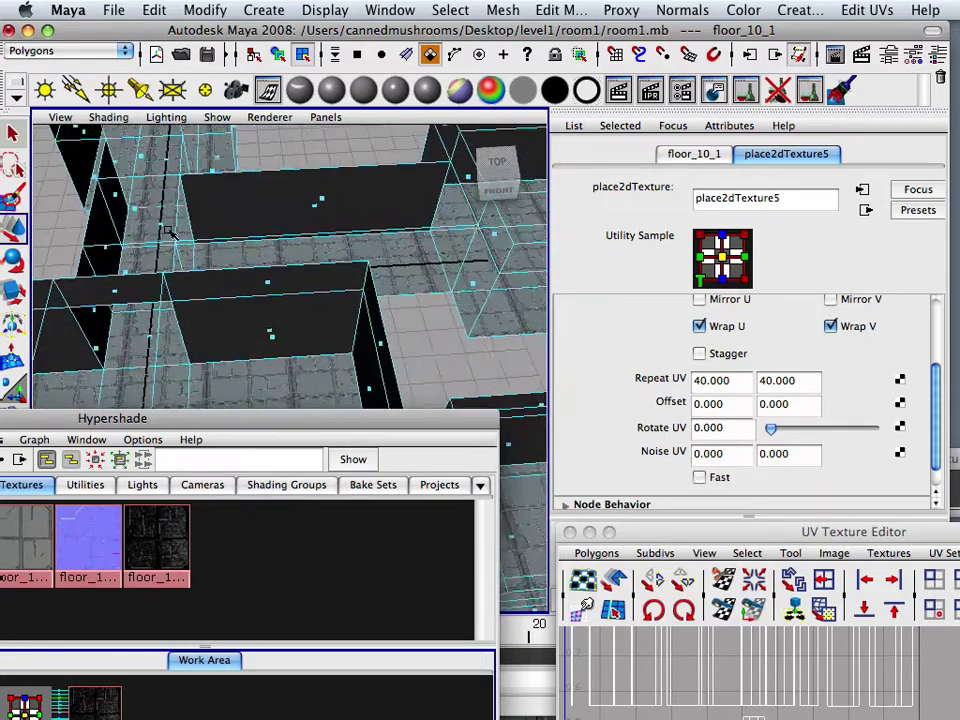
Set the floor_10s_1 texture's Repeat UV to 40 by 40 in its 2D placement attributes
left_click_drag(228, 427, 356, 77)
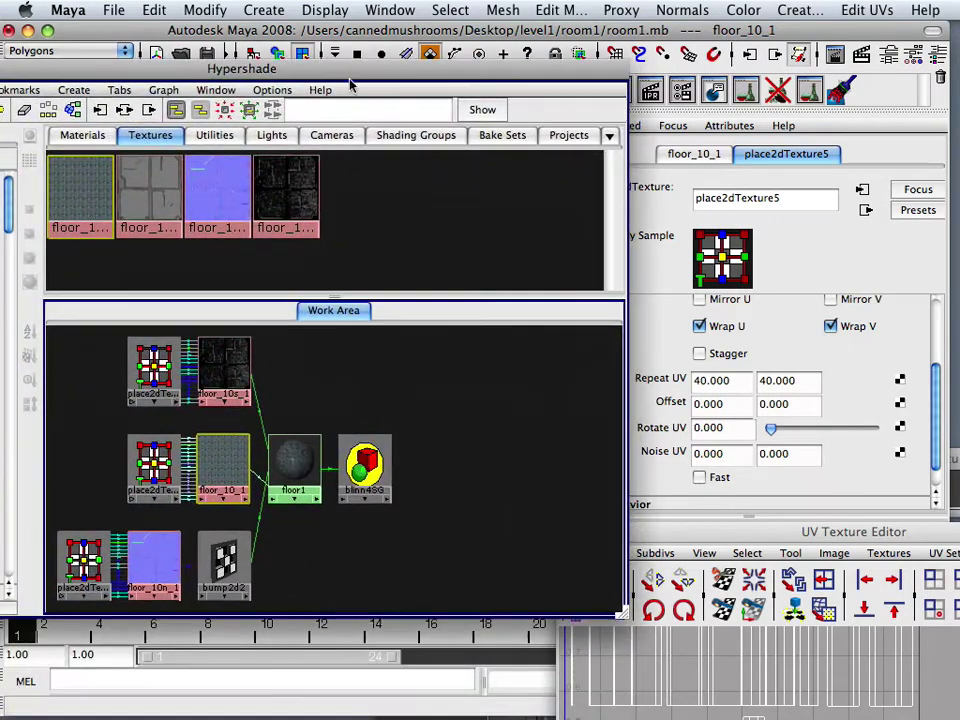
left_click(229, 369)
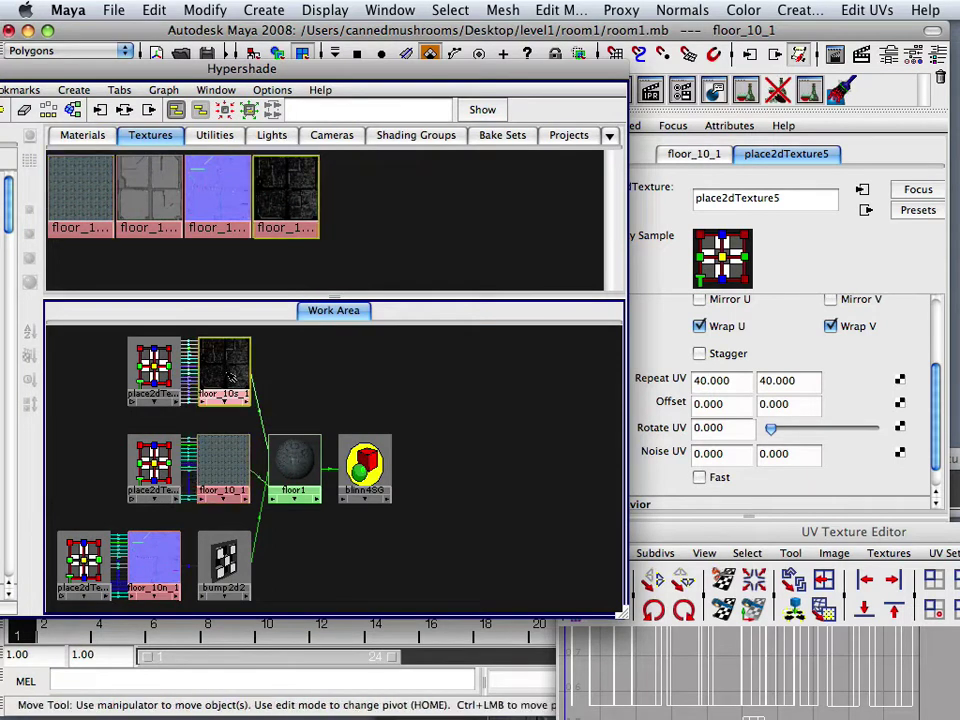
double_click(736, 387)
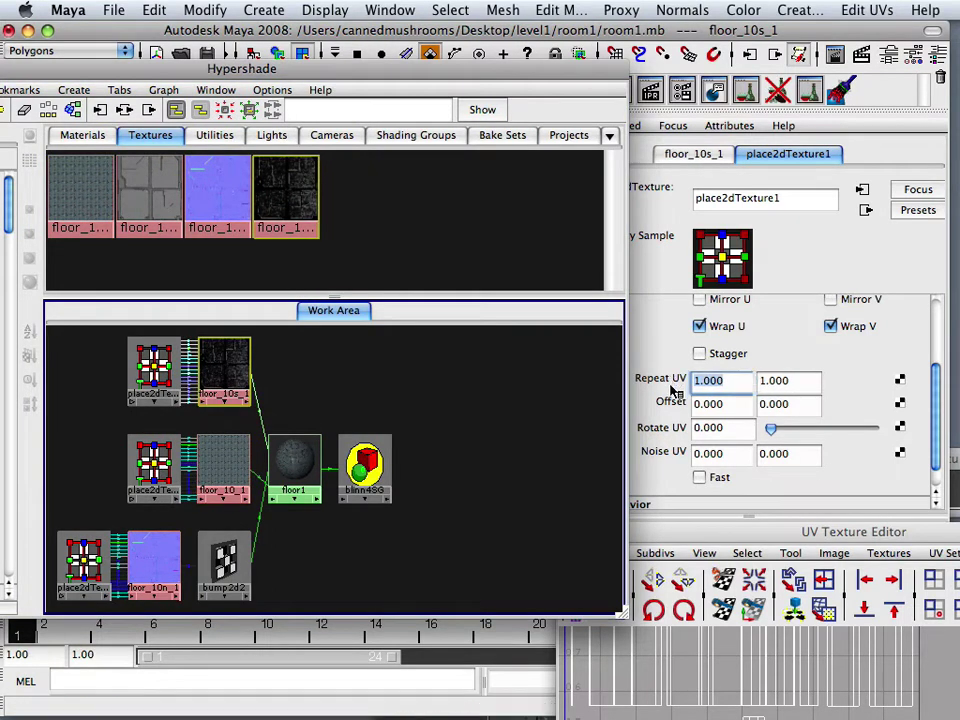
key("Tab")
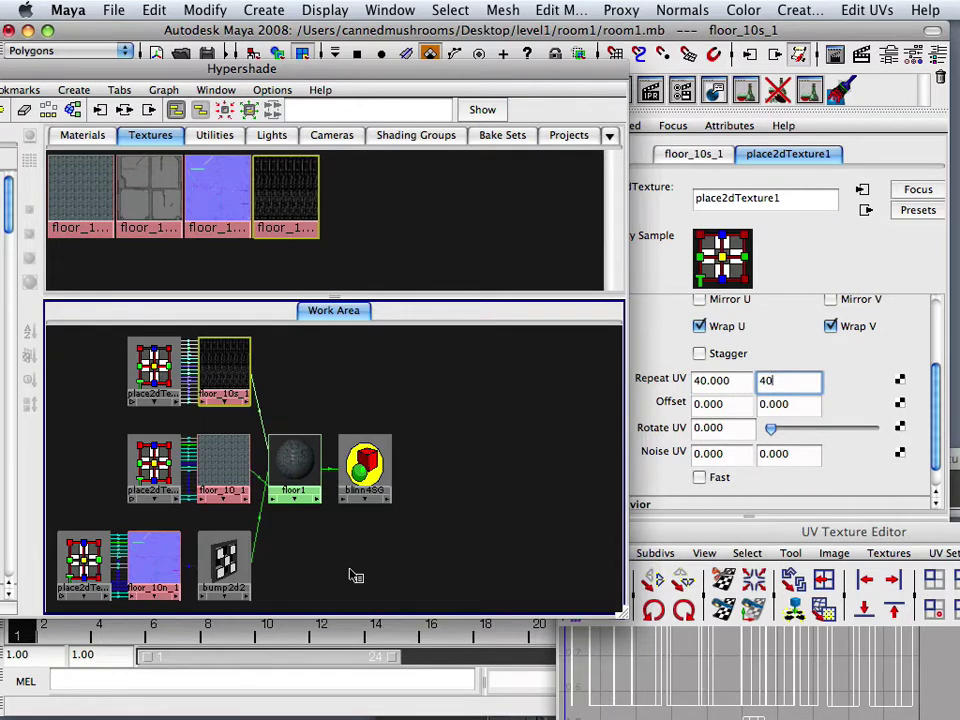
key("Tab")
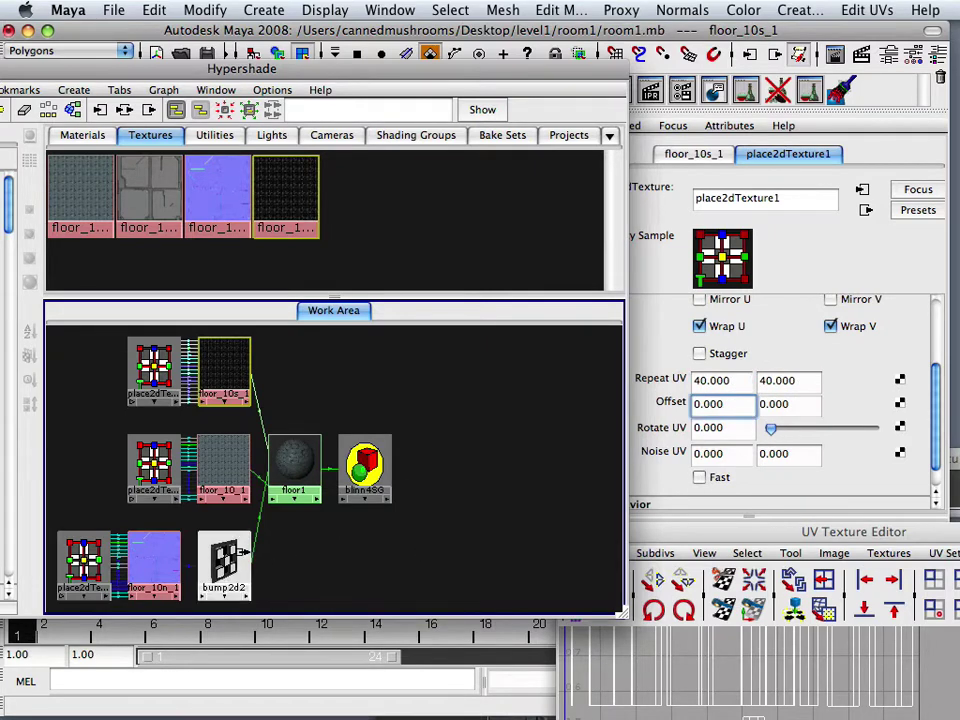
Set the floor_10n_1 normal map's Repeat UV to 40 by 40
left_click(158, 556)
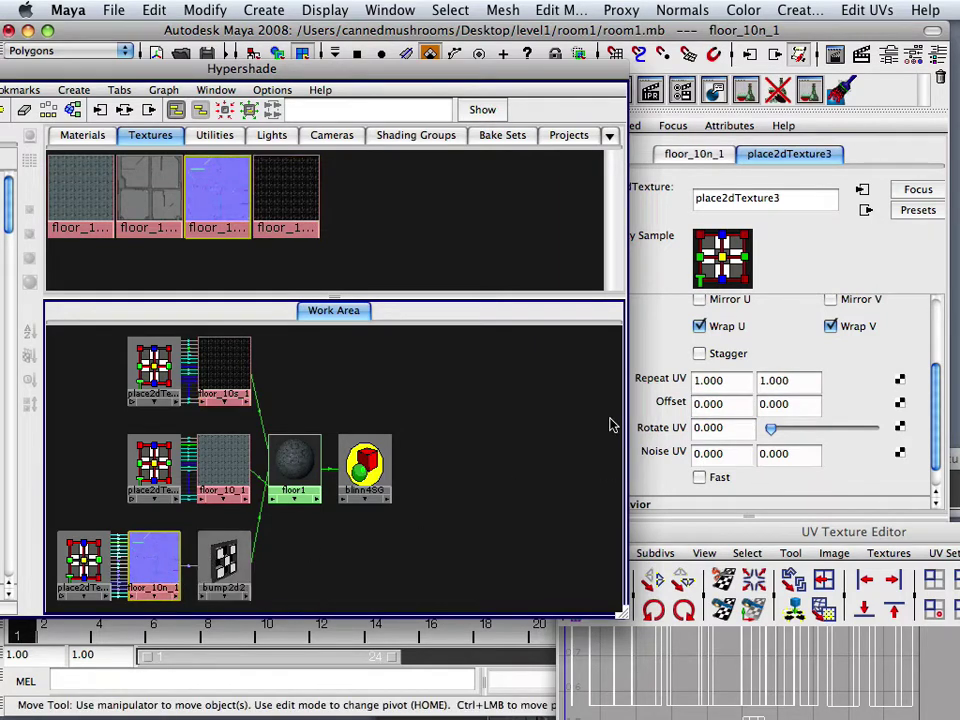
double_click(729, 381)
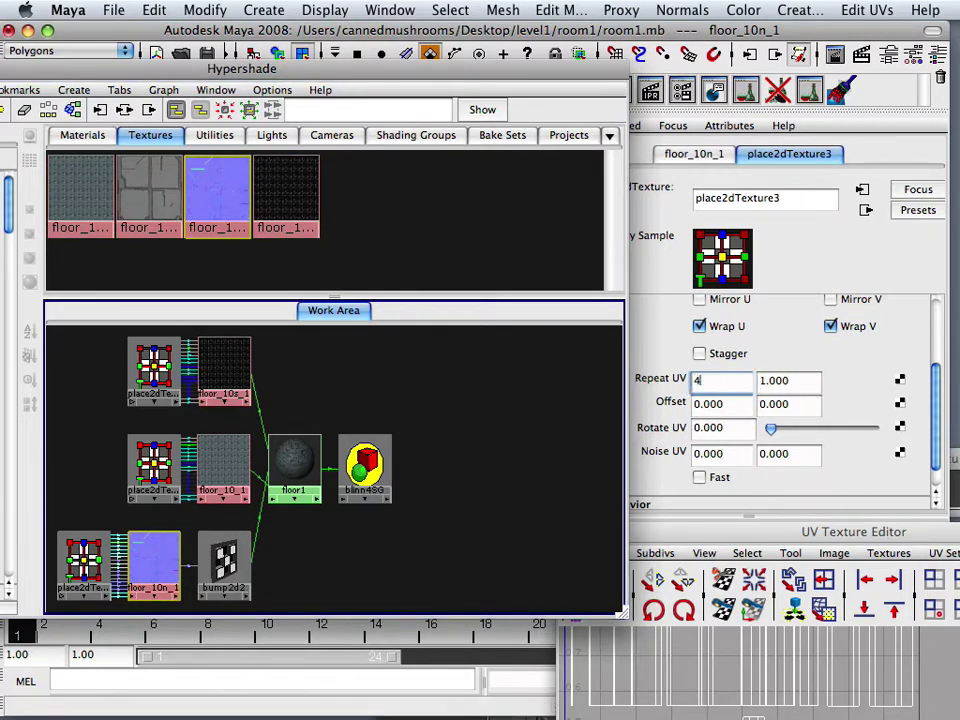
type("40")
key("Tab")
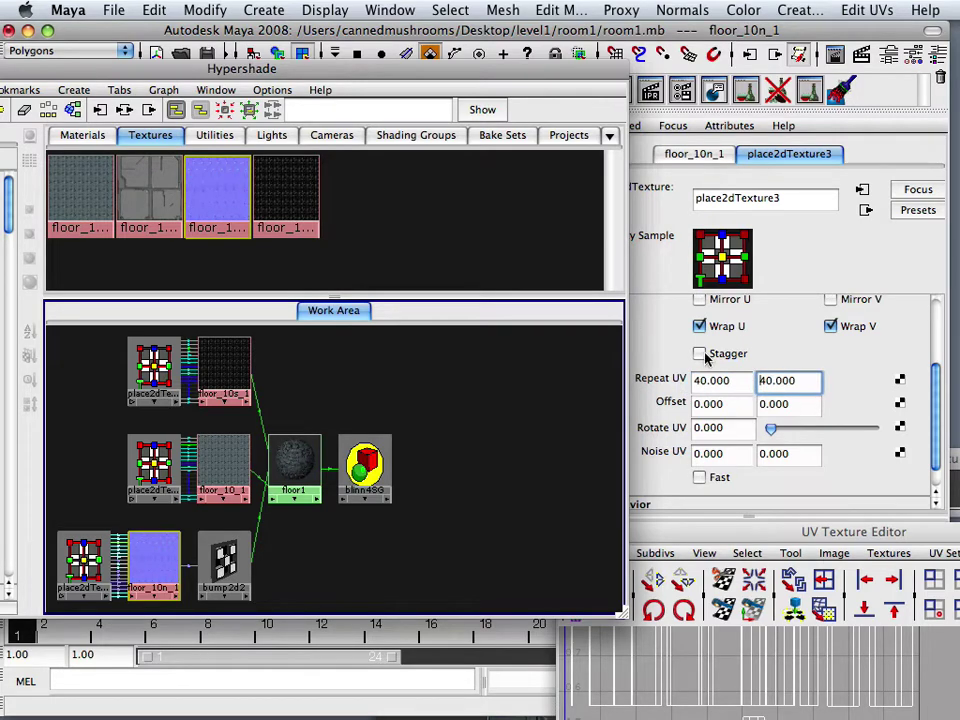
Move the Hypershade off the perspective view, clear the selection and switch the view to High Quality Rendering
left_click_drag(330, 76, 785, 450)
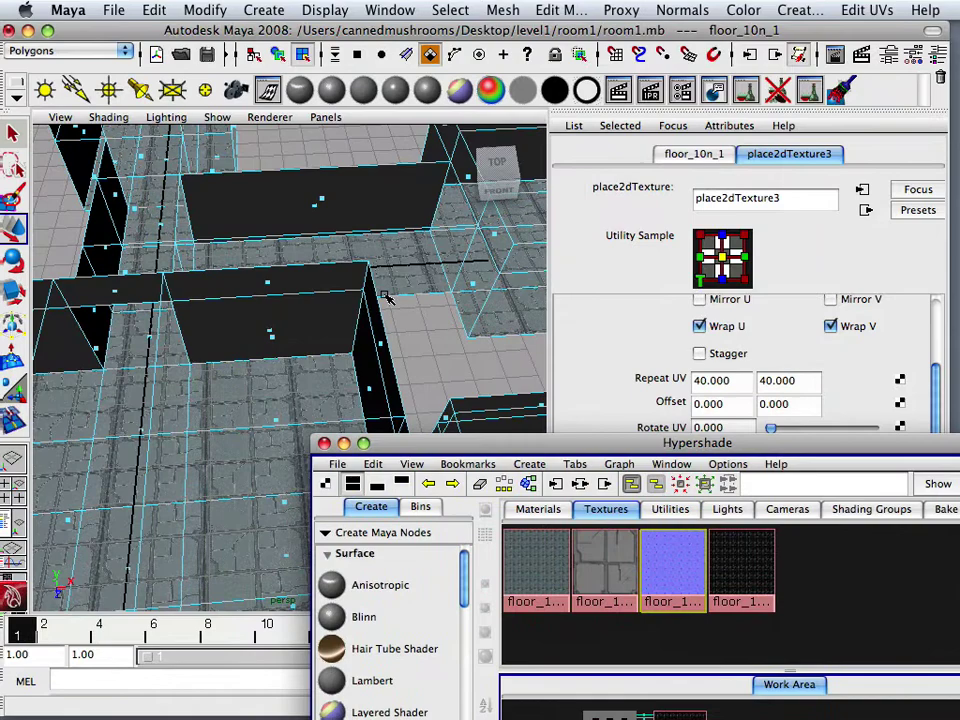
right_click_drag(387, 297, 274, 294, "alt")
middle_click_drag(274, 294, 328, 345, "alt")
left_click_drag(328, 345, 402, 318, "alt")
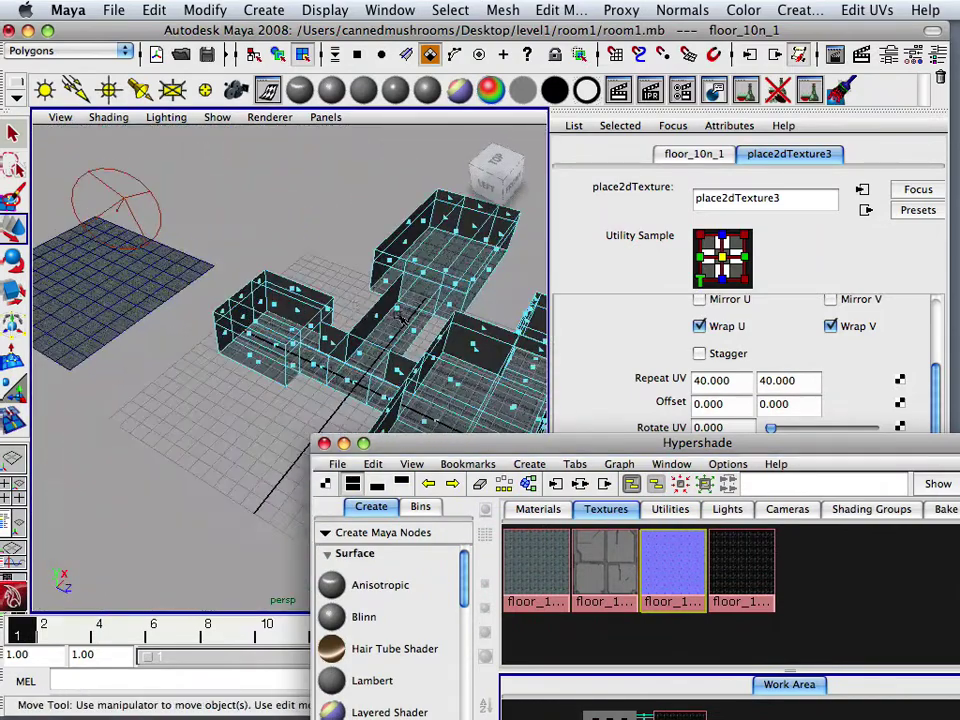
left_click(266, 227)
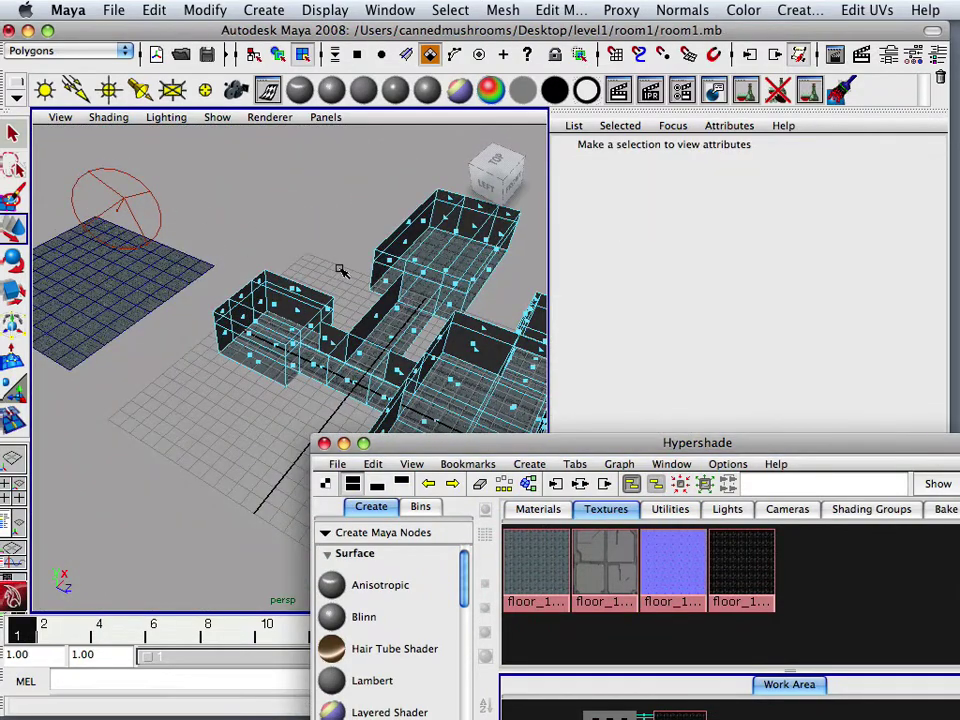
left_click_drag(339, 270, 300, 264, "alt")
right_click_drag(300, 264, 408, 292, "alt")
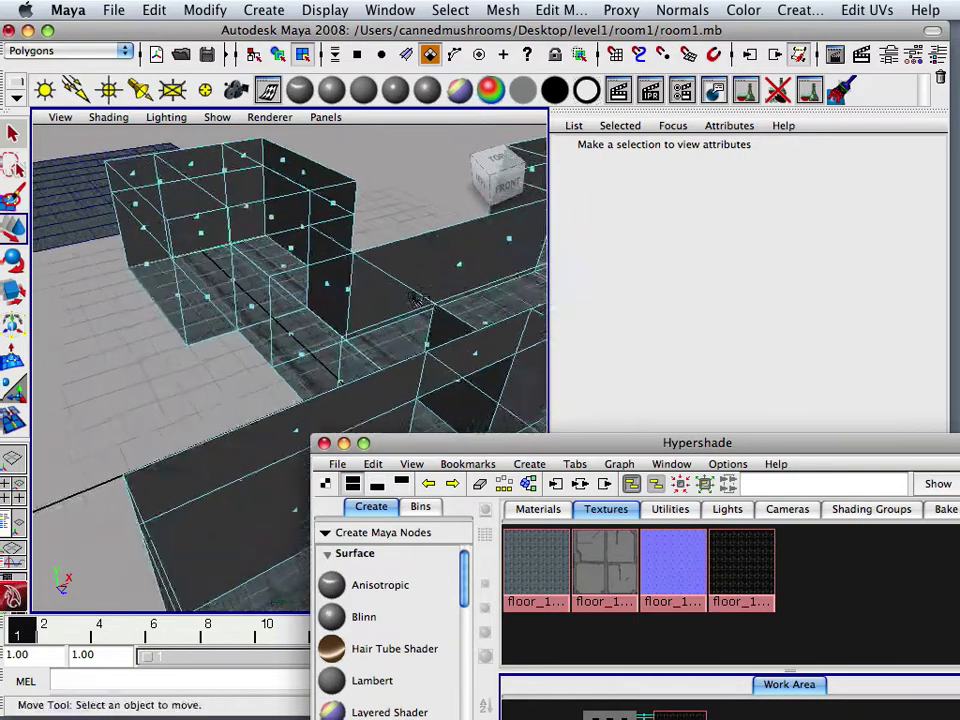
middle_click_drag(408, 292, 254, 242, "alt")
left_click(268, 117)
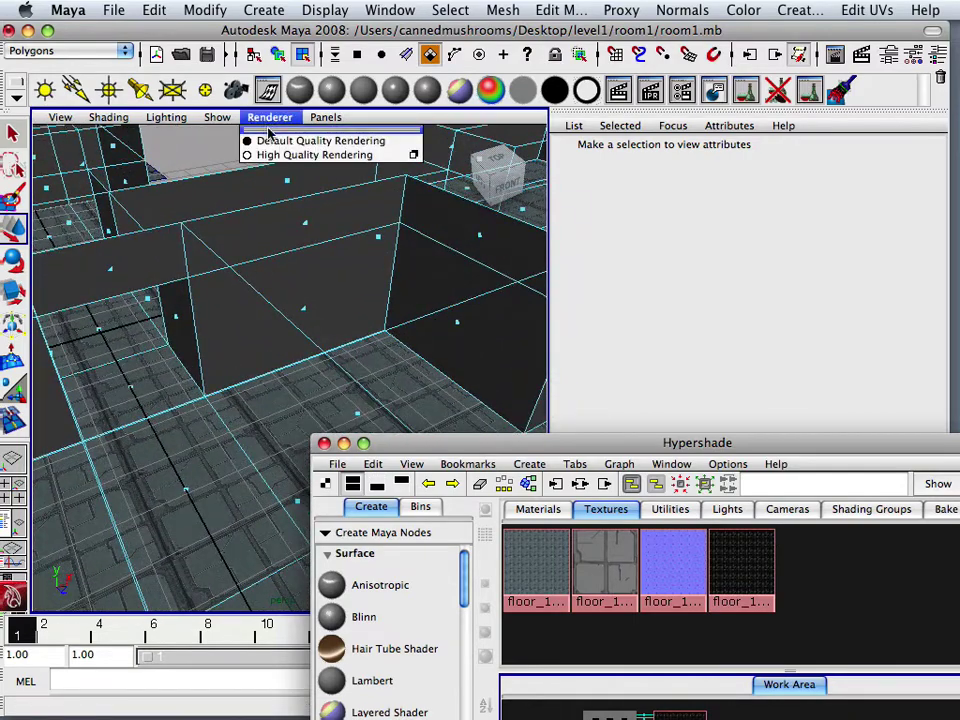
left_click(268, 154)
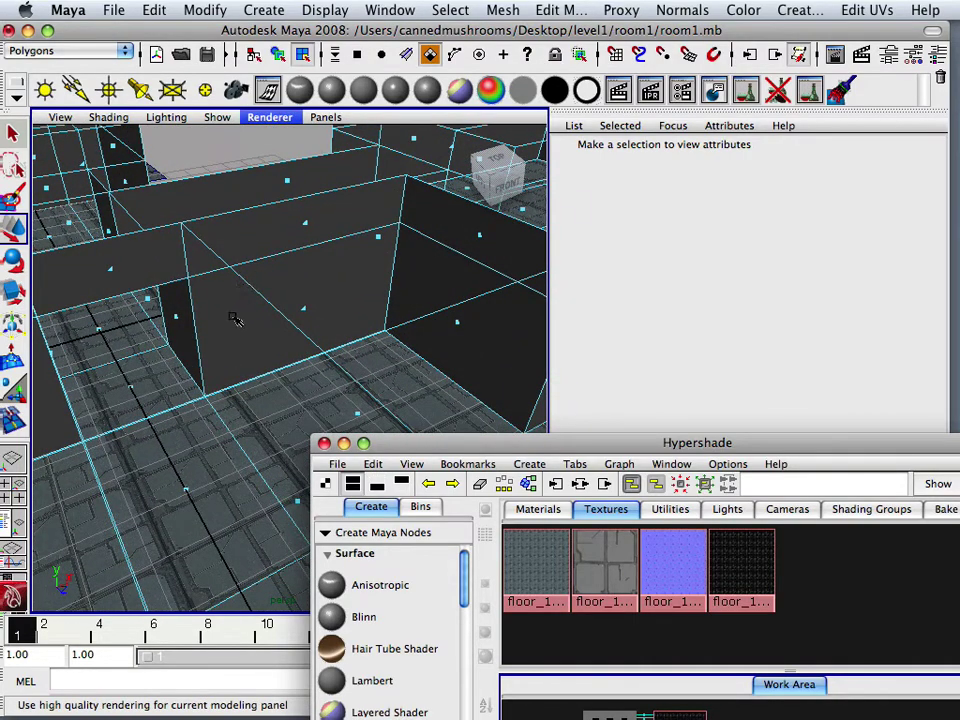
Examine the tiling and surface relief of the floor1 material across the room and corridor floors in the perspective view
left_click_drag(223, 336, 228, 326, "alt")
right_click_drag(228, 328, 306, 347, "alt")
left_click_drag(199, 336, 212, 324, "alt")
middle_click_drag(212, 324, 249, 311, "alt")
right_click_drag(249, 311, 264, 326, "alt")
left_click_drag(264, 326, 165, 281, "alt")
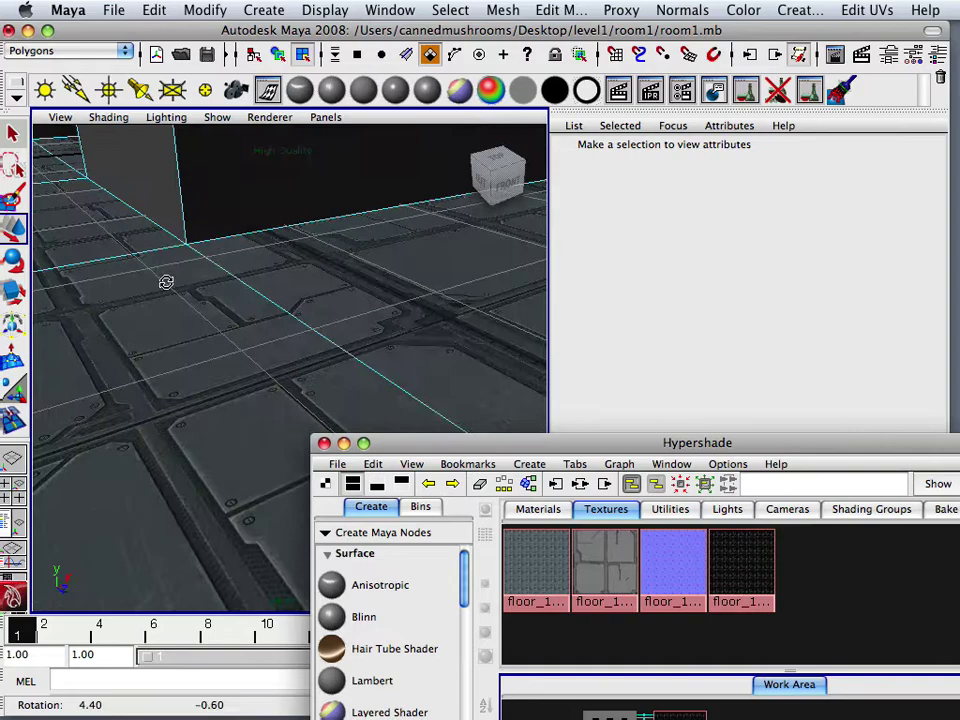
middle_click_drag(165, 281, 174, 289, "alt")
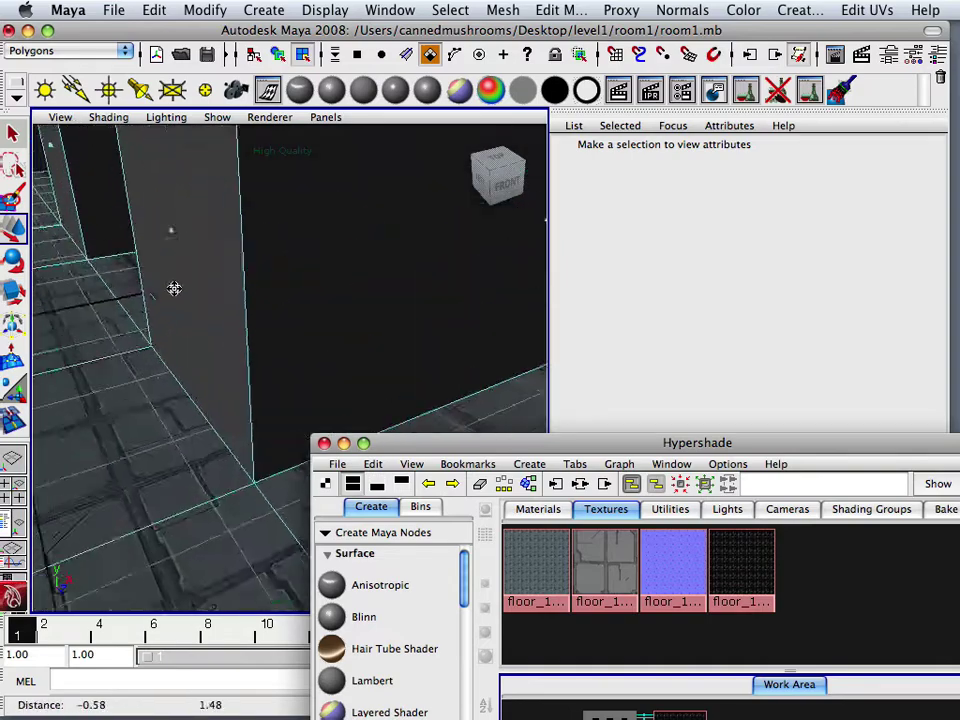
left_click_drag(174, 289, 155, 300, "alt")
right_click_drag(198, 305, 190, 304, "alt")
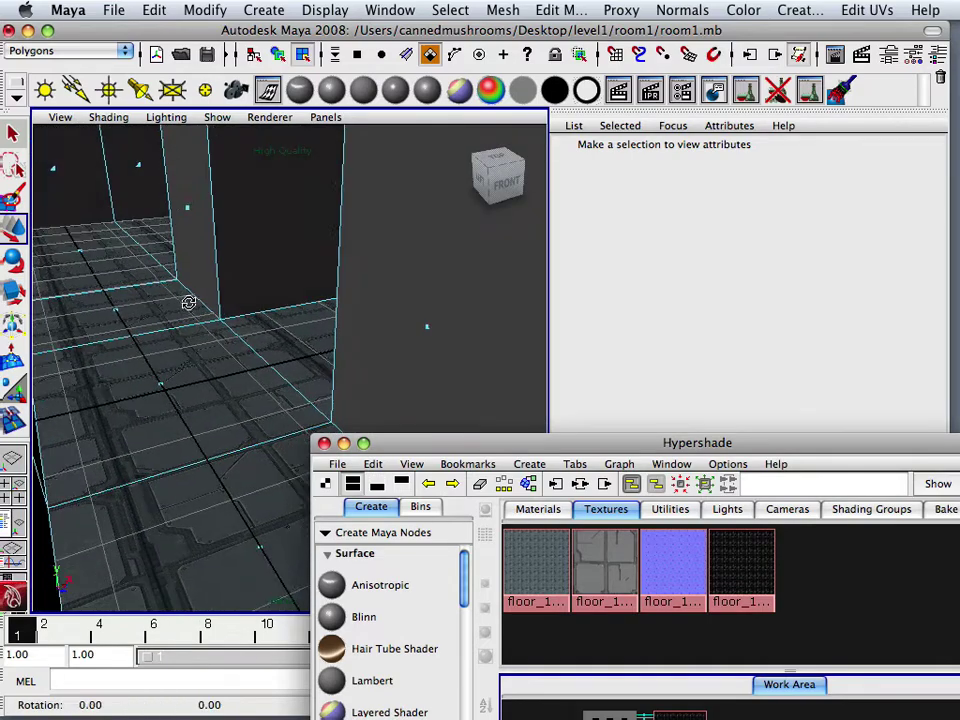
left_click_drag(190, 304, 187, 301, "alt")
right_click_drag(187, 301, 212, 315, "alt")
mouse_move(212, 315)
middle_mouse_down("alt")
mouse_move(191, 296)
mouse_move(195, 306)
middle_mouse_up("alt")
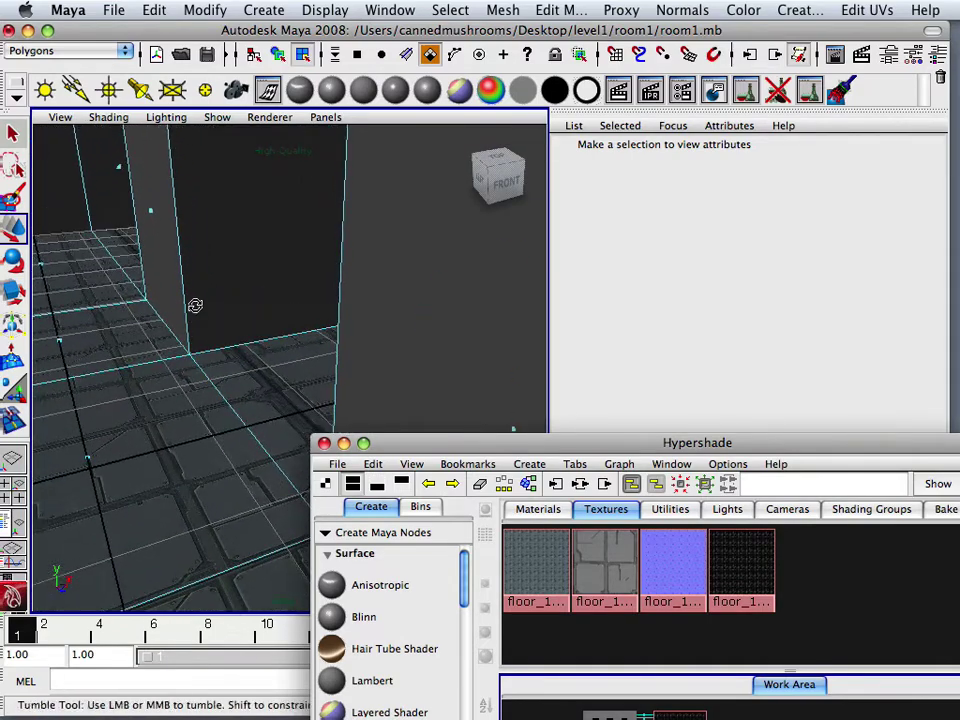
left_click_drag(195, 306, 291, 343, "alt")
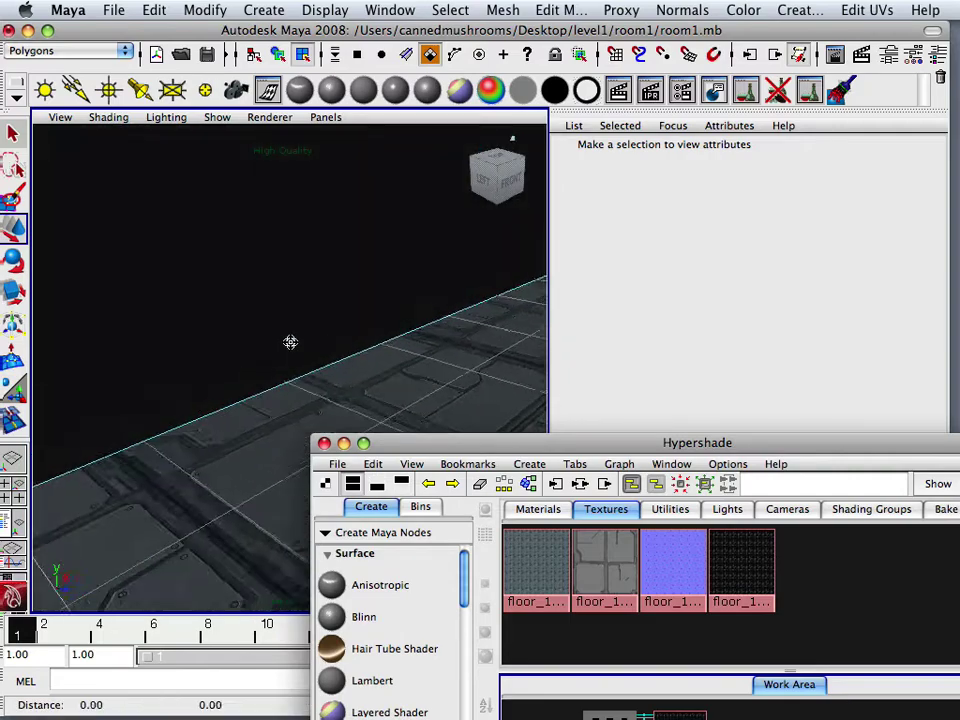
middle_click_drag(291, 343, 176, 362, "alt")
right_click_drag(176, 361, 249, 347, "alt")
left_click_drag(249, 347, 270, 340, "alt")
middle_click_drag(270, 340, 171, 381, "alt")
left_click_drag(171, 381, 223, 351, "alt")
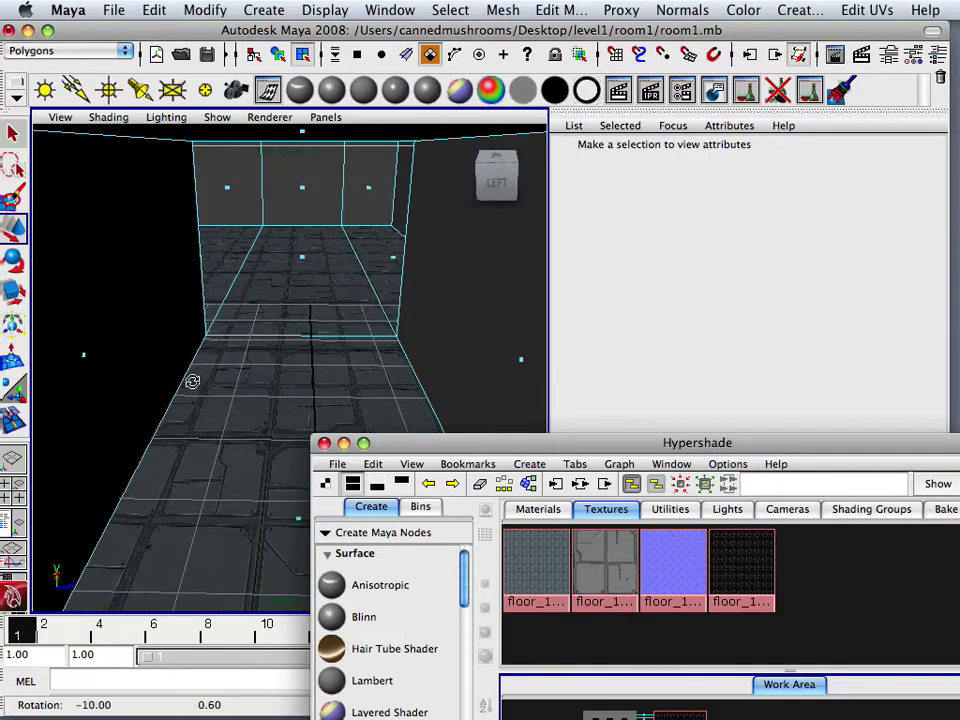
right_click_drag(223, 351, 270, 302, "alt")
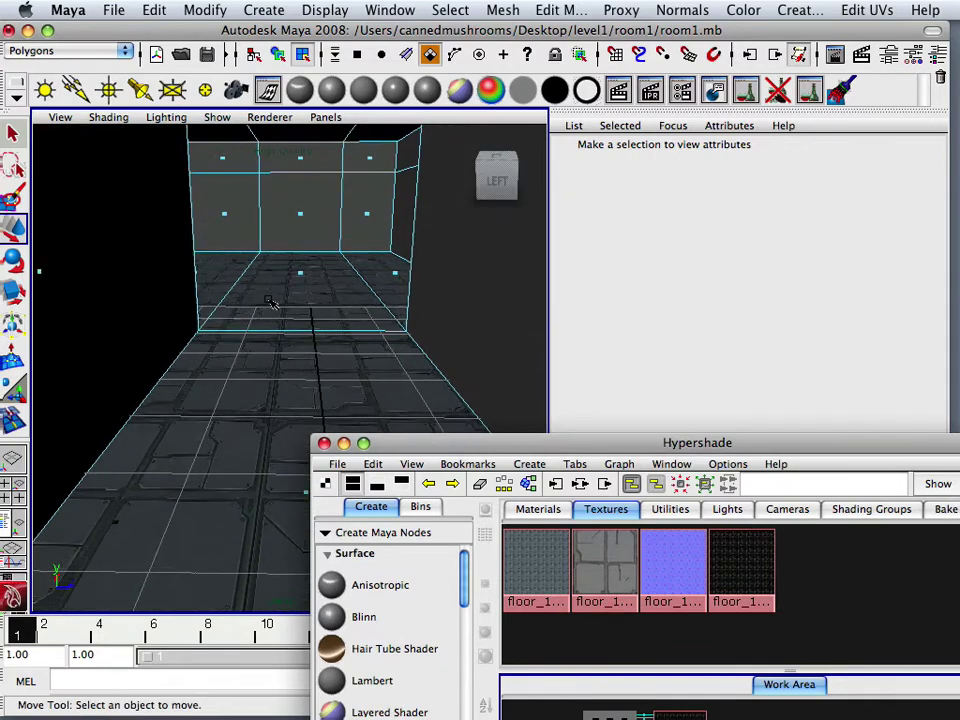
middle_click_drag(270, 302, 235, 378, "alt")
left_click_drag(236, 378, 176, 316, "alt")
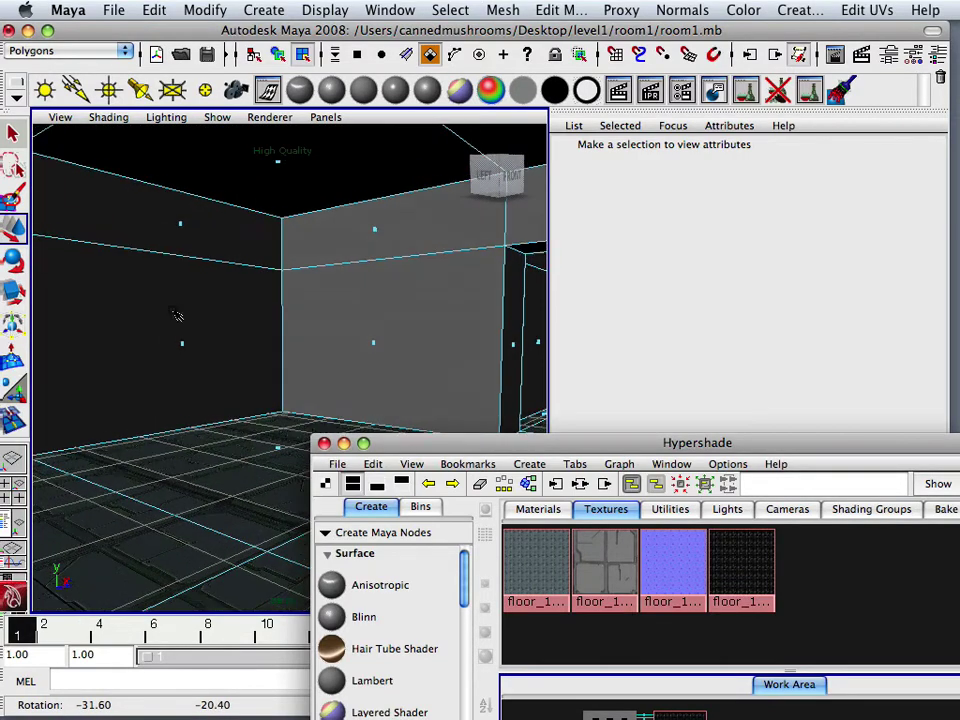
Bring up the UV Texture Editor and place it over the perspective view
left_click(305, 12)
mouse_move(400, 10)
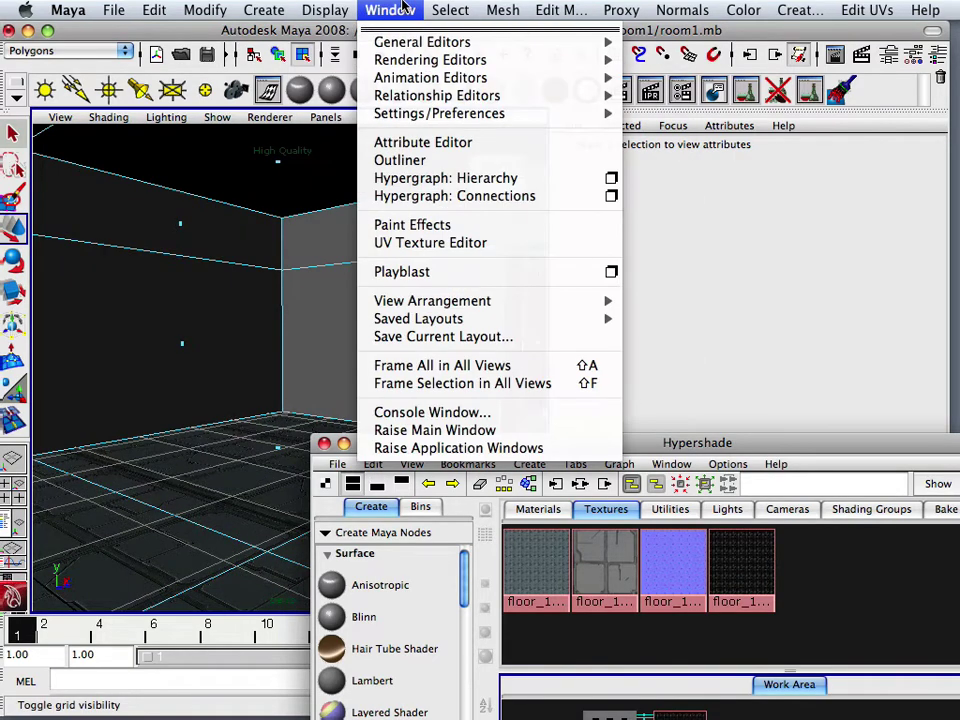
left_click(410, 243)
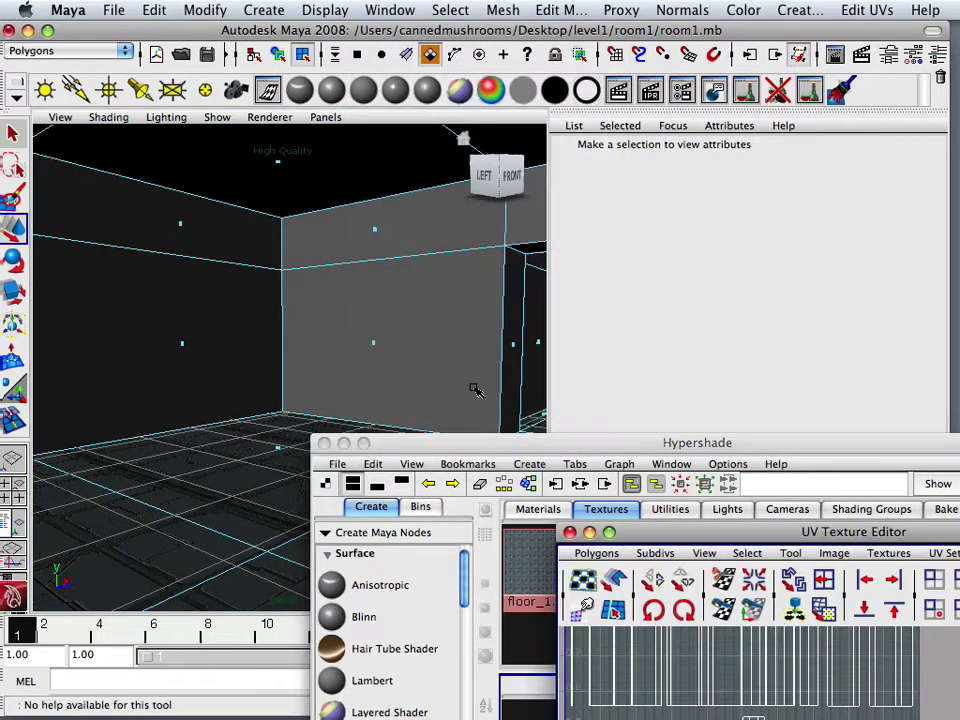
left_click_drag(685, 532, 327, 139)
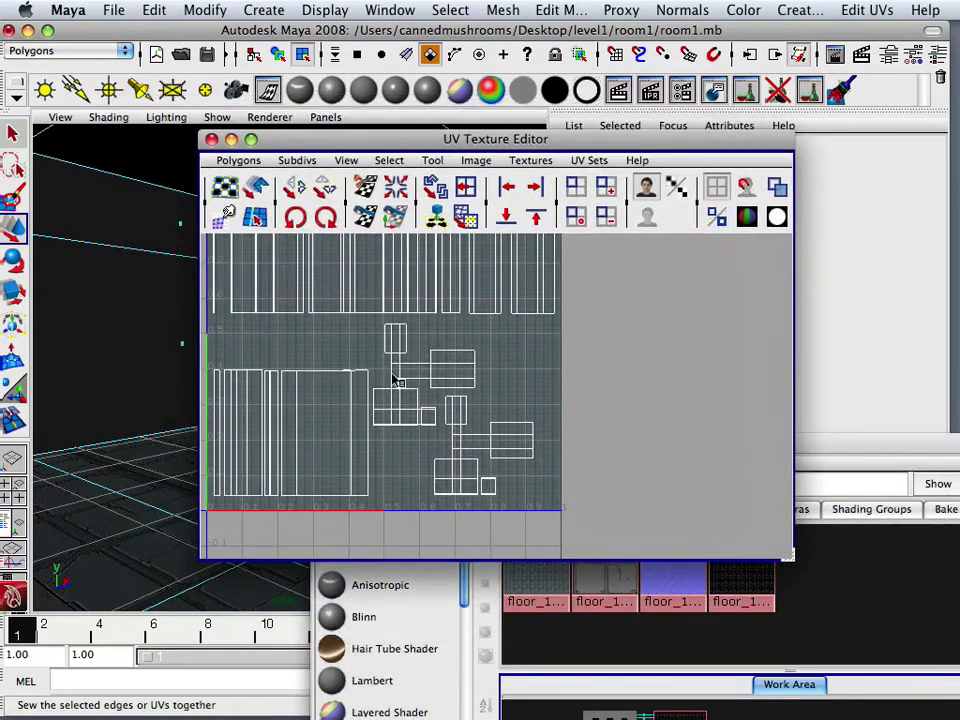
Inspect the tiled floor texture up close and compare its tile size with the floor UV shells
scroll(370, 370, "up", 5)
scroll(345, 355, "up", 2)
middle_click_drag(366, 371, 540, 460, "alt")
scroll(455, 432, "up", 5)
scroll(448, 435, "up", 10)
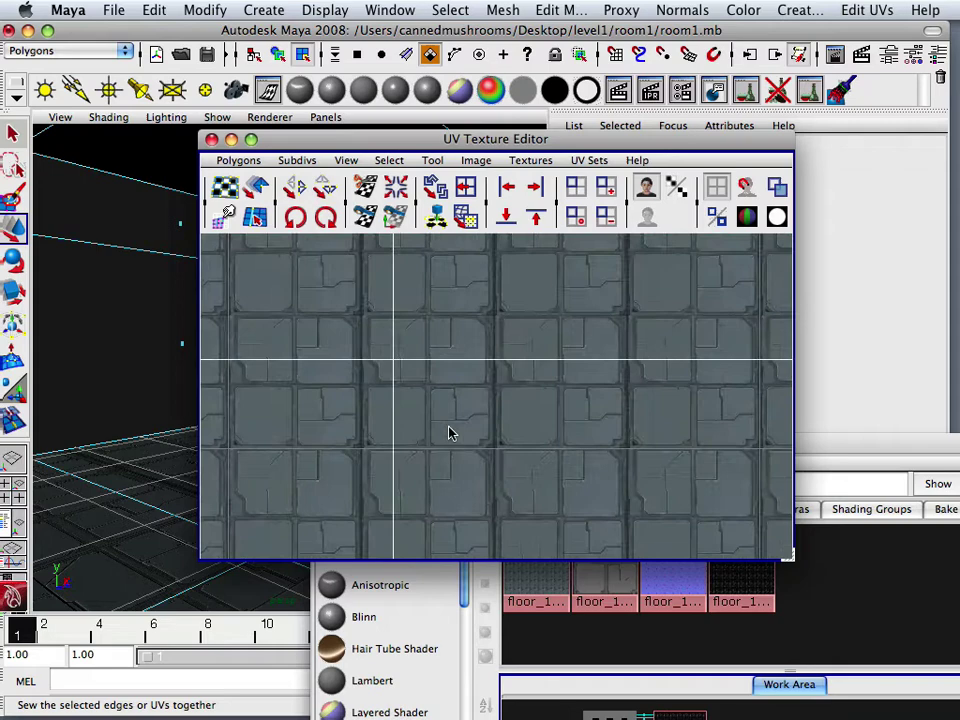
scroll(446, 434, "up", 10)
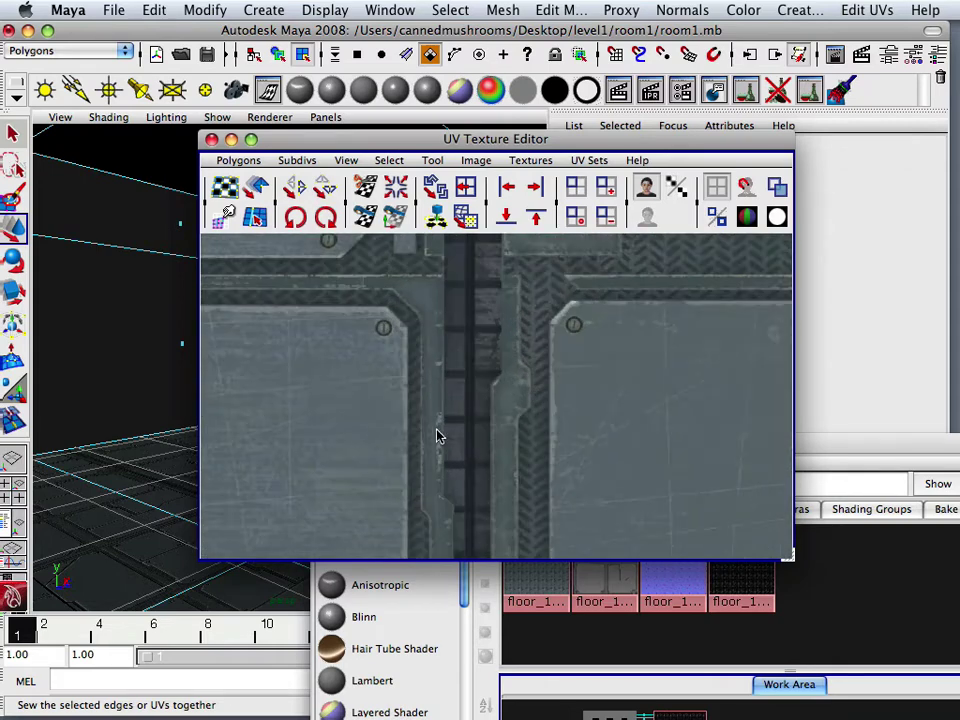
scroll(428, 430, "down", 8)
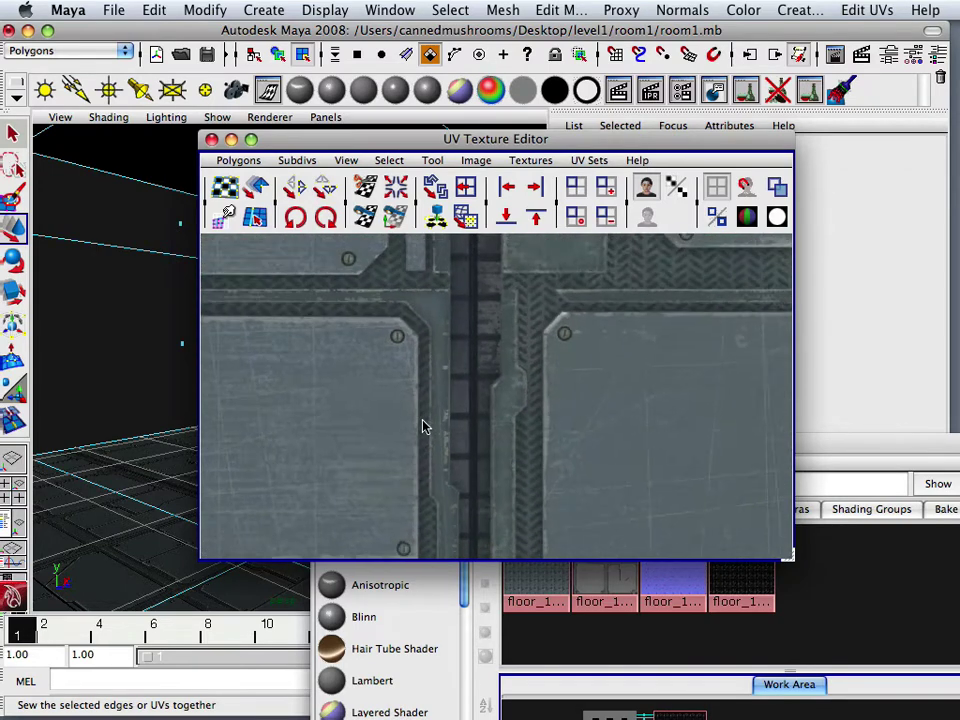
scroll(422, 424, "down", 10)
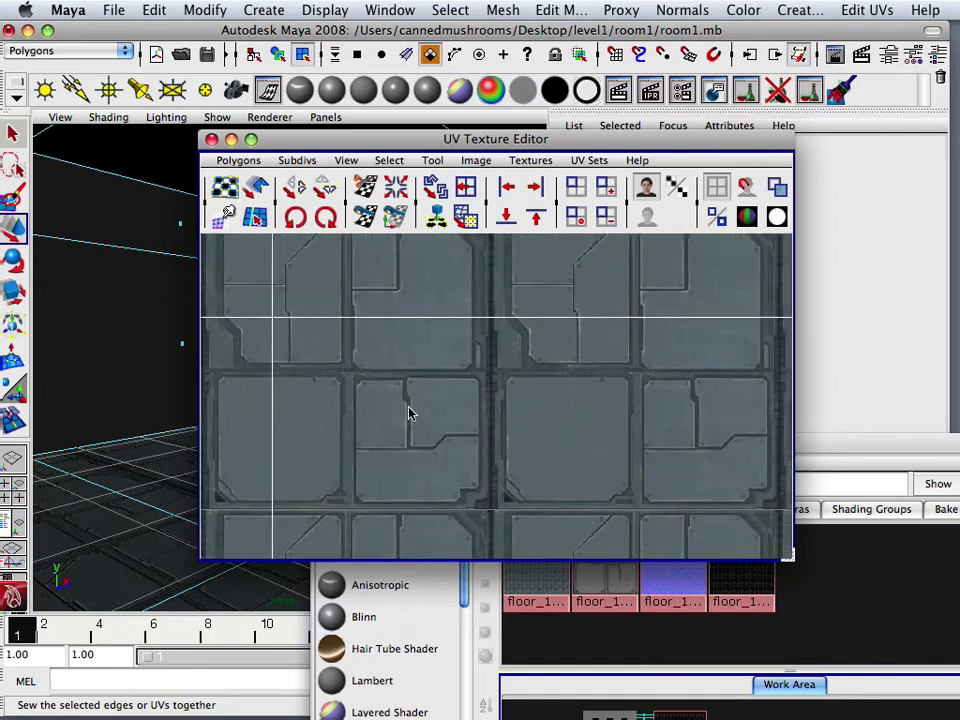
middle_click_drag(387, 426, 447, 533, "alt")
scroll(338, 363, "down", 8)
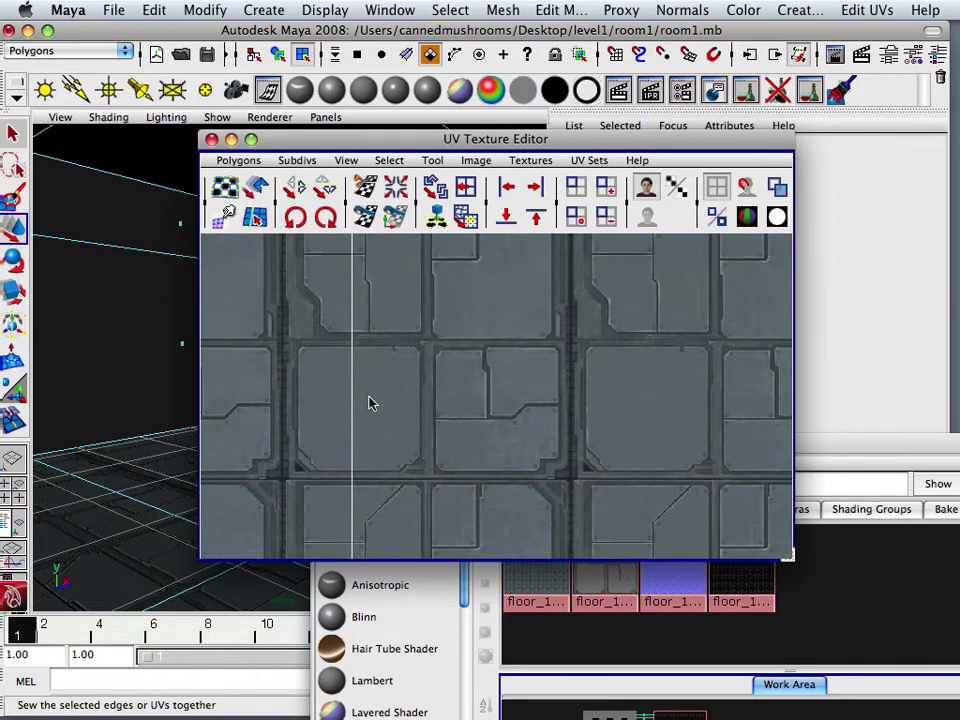
scroll(363, 425, "down", 8)
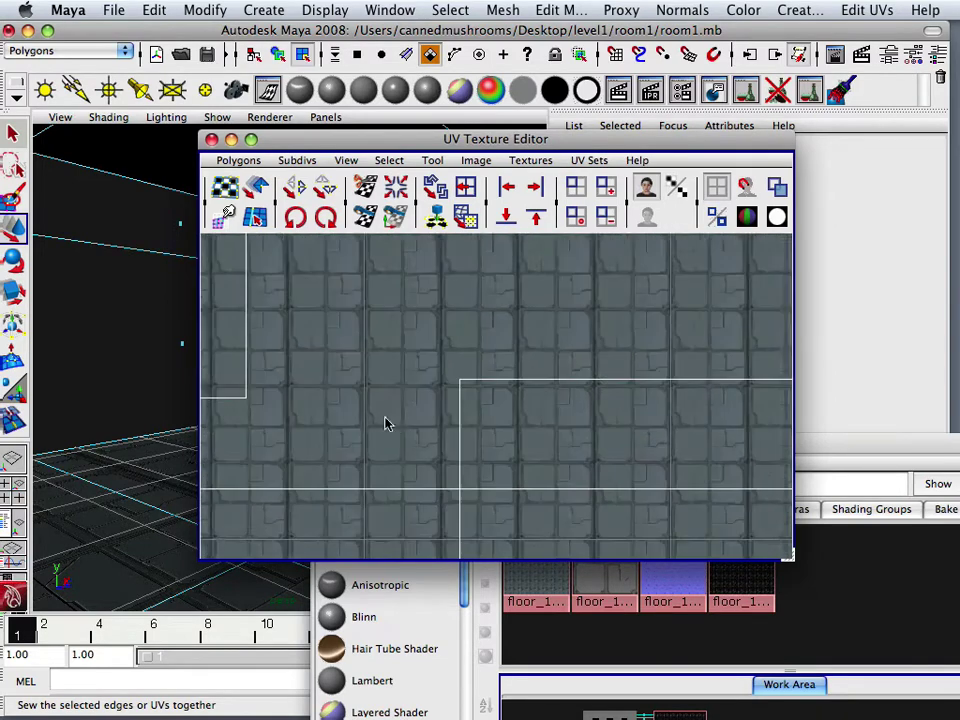
middle_click_drag(433, 443, 411, 332, "alt")
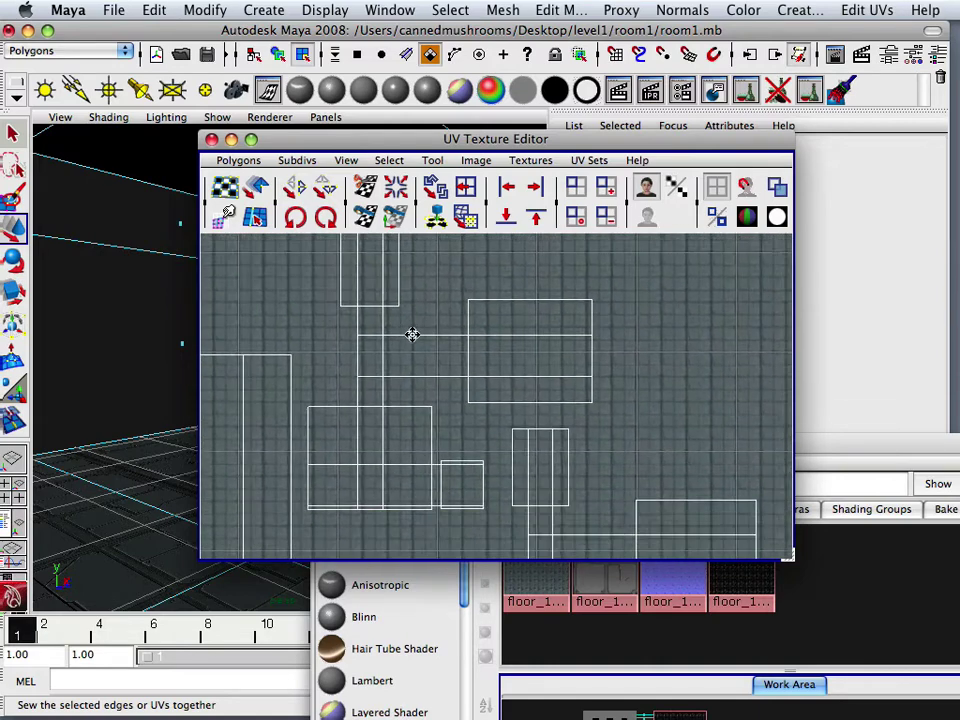
Pick a corner UV on the floor layout in UV component mode and expand the selection to its whole shell
right_click(394, 404)
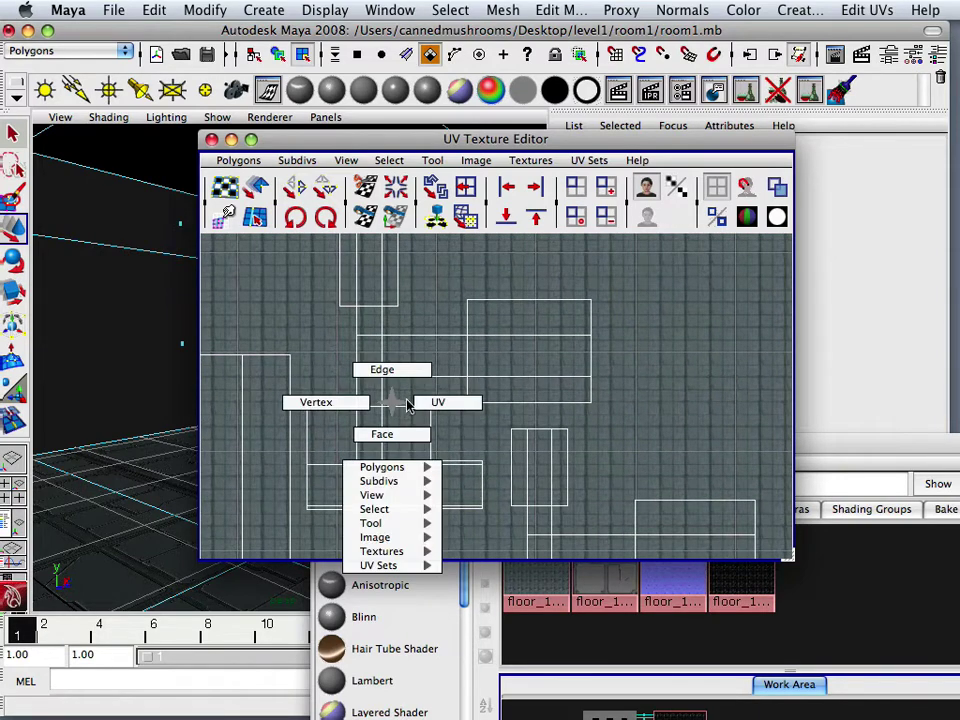
left_click(426, 402)
left_click(420, 422)
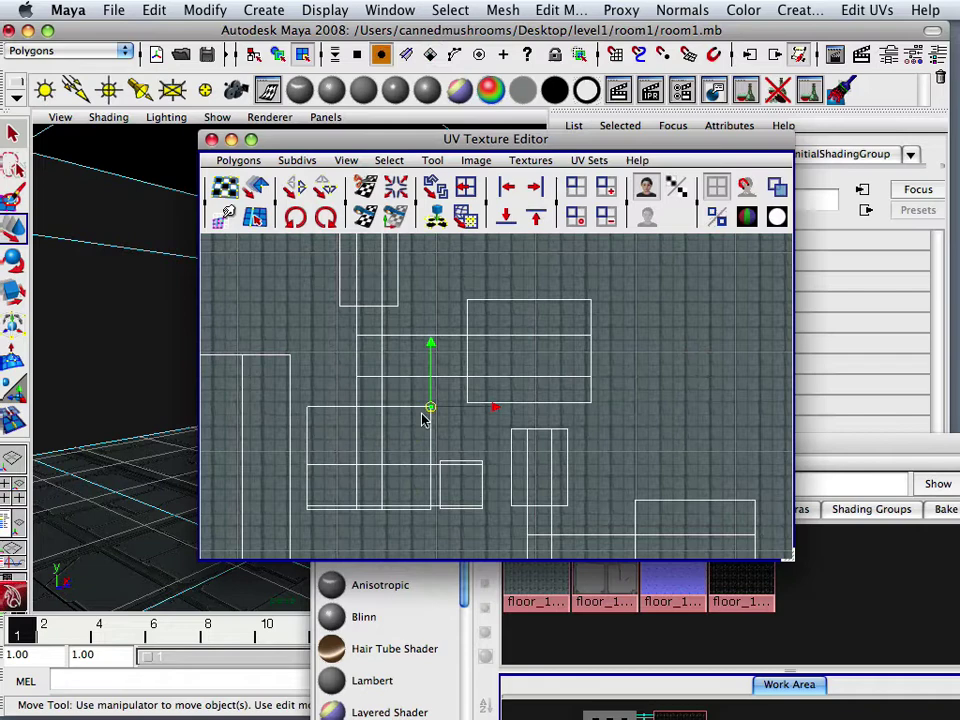
right_click(422, 418, "ctrl")
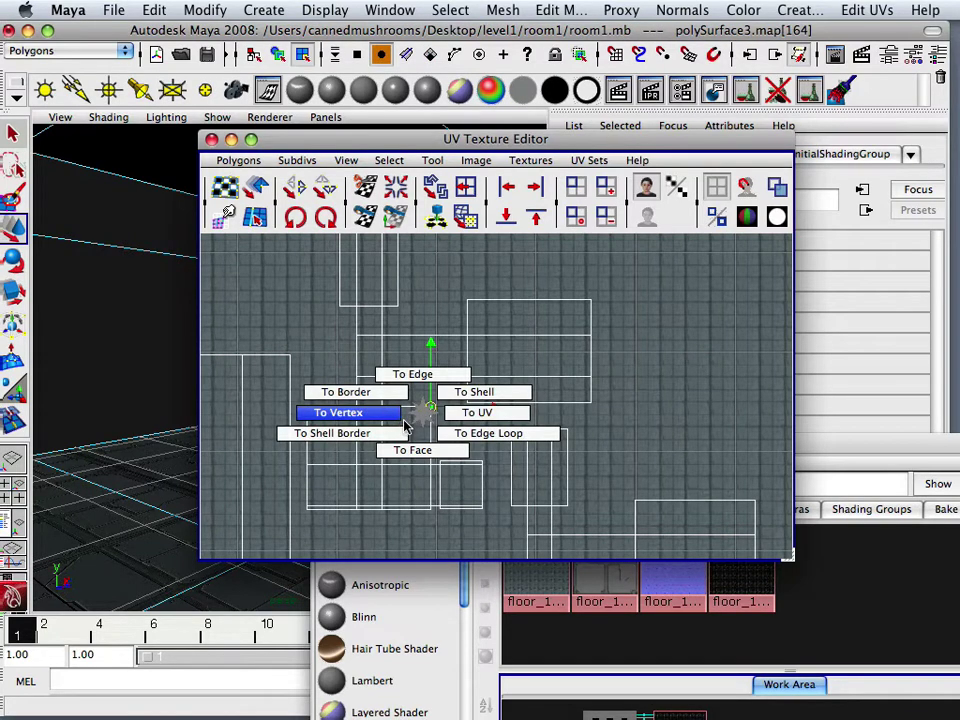
left_click(461, 393)
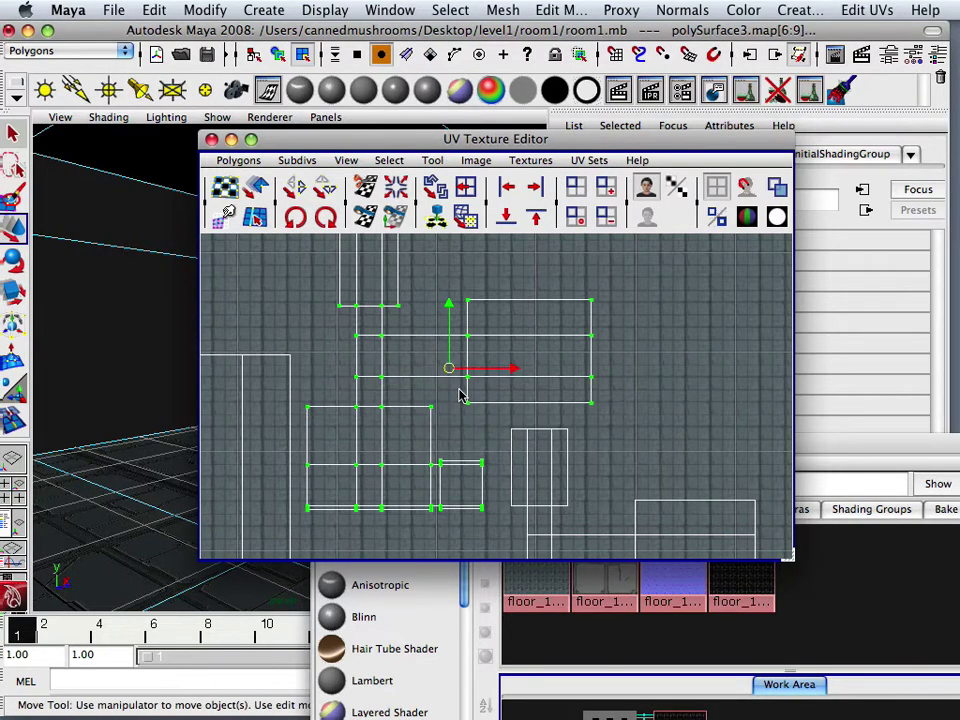
Nudge the selected floor UV shell slightly along U and V to shift the tile pattern on the room floor
scroll(449, 372, "down", 2)
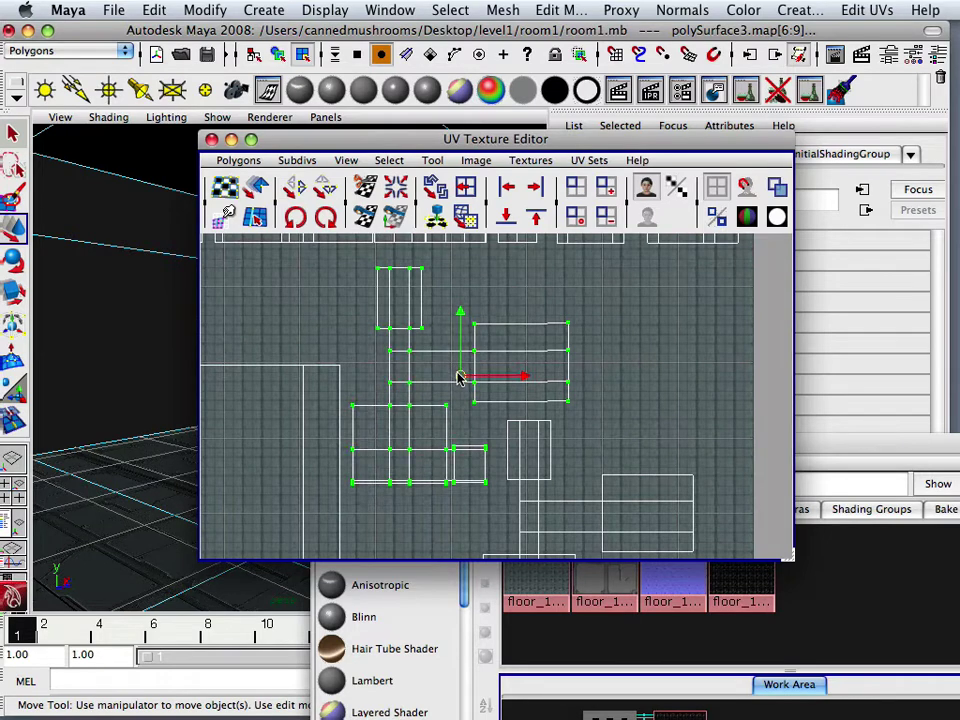
mouse_move(459, 375)
left_mouse_down()
mouse_move(450, 357)
mouse_move(457, 372)
left_mouse_up()
scroll(182, 384, "down", 5)
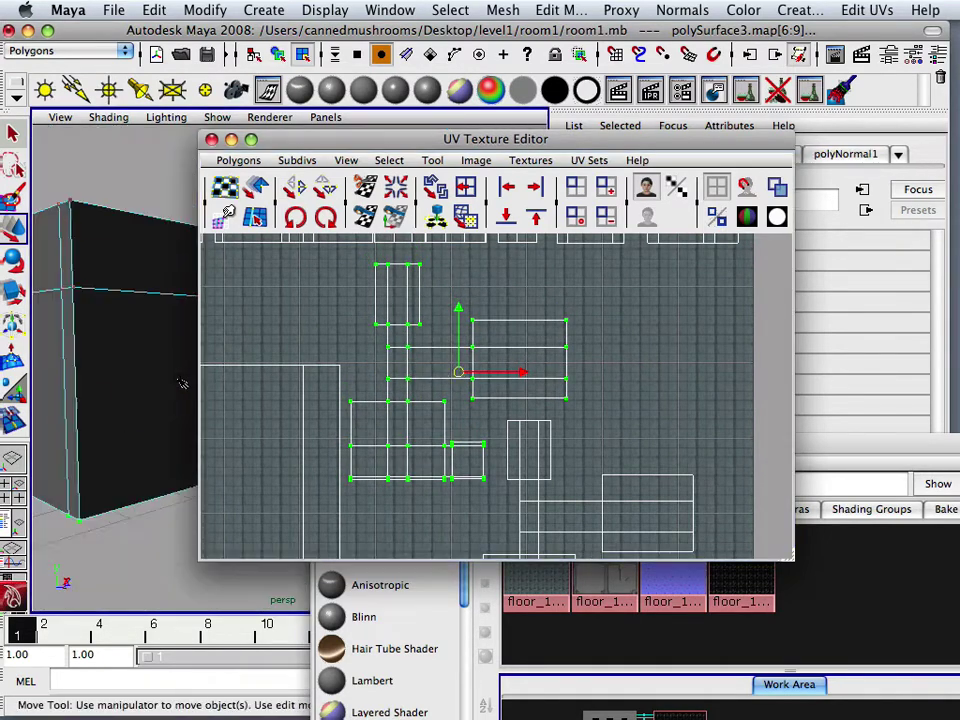
scroll(178, 385, "up", 5)
scroll(178, 385, "down", 7)
scroll(167, 383, "up", 8)
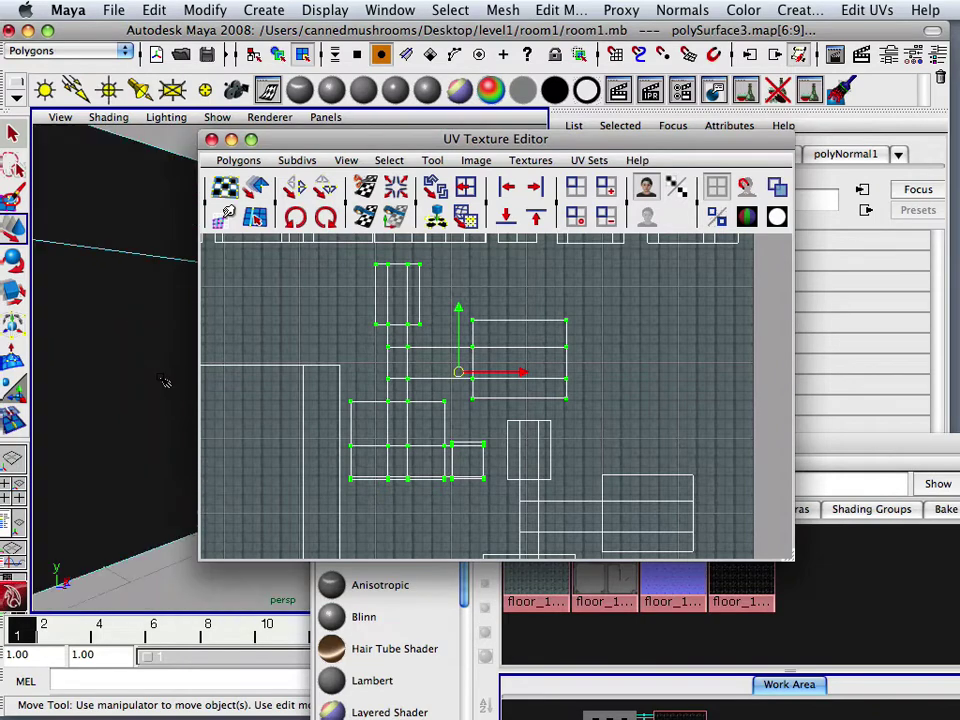
left_click_drag(156, 386, 151, 395, "alt")
middle_click_drag(151, 395, 151, 364, "alt")
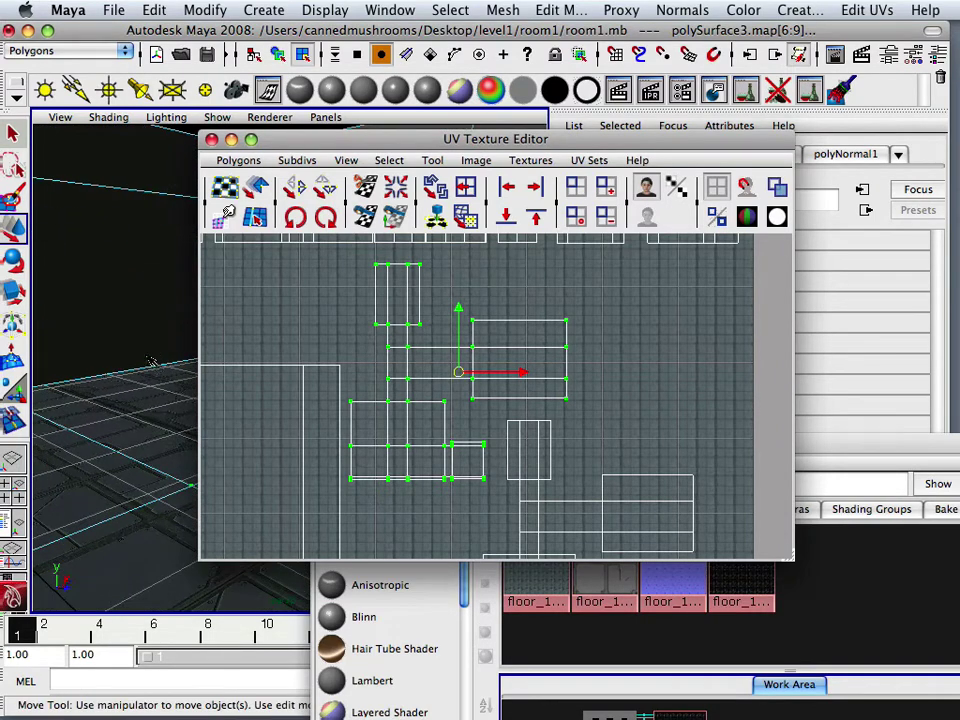
left_click_drag(151, 364, 166, 371, "alt")
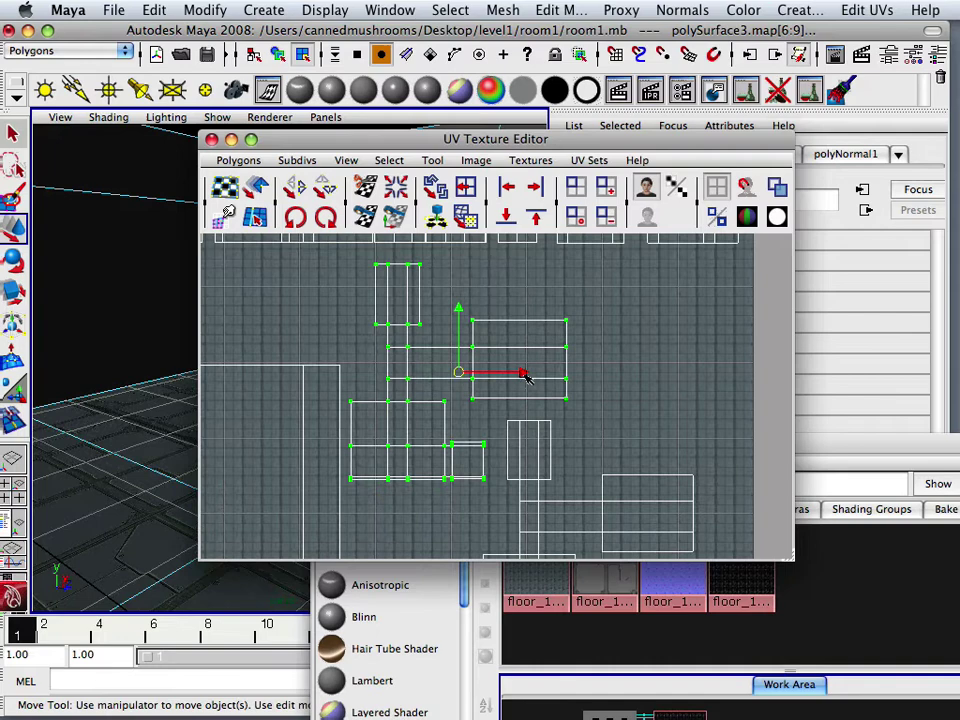
left_click_drag(525, 375, 533, 375)
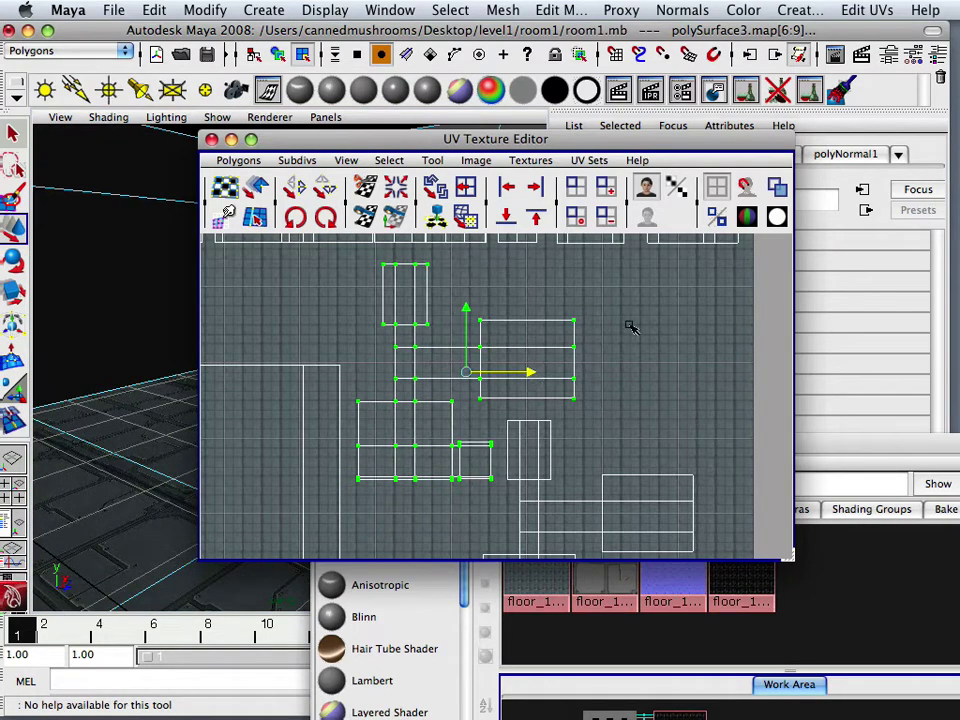
left_click_drag(466, 321, 467, 316)
Scale the floor UV shell up slightly and uniformly so the tiles repeat more densely across the floor
right_click_drag(175, 412, 208, 409, "alt")
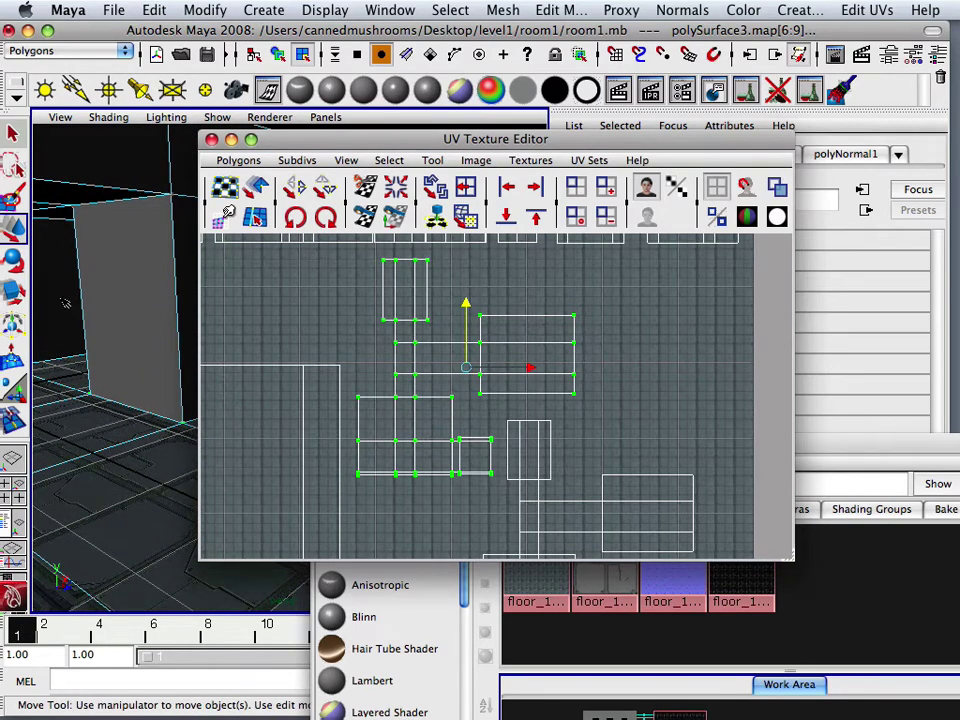
key("r")
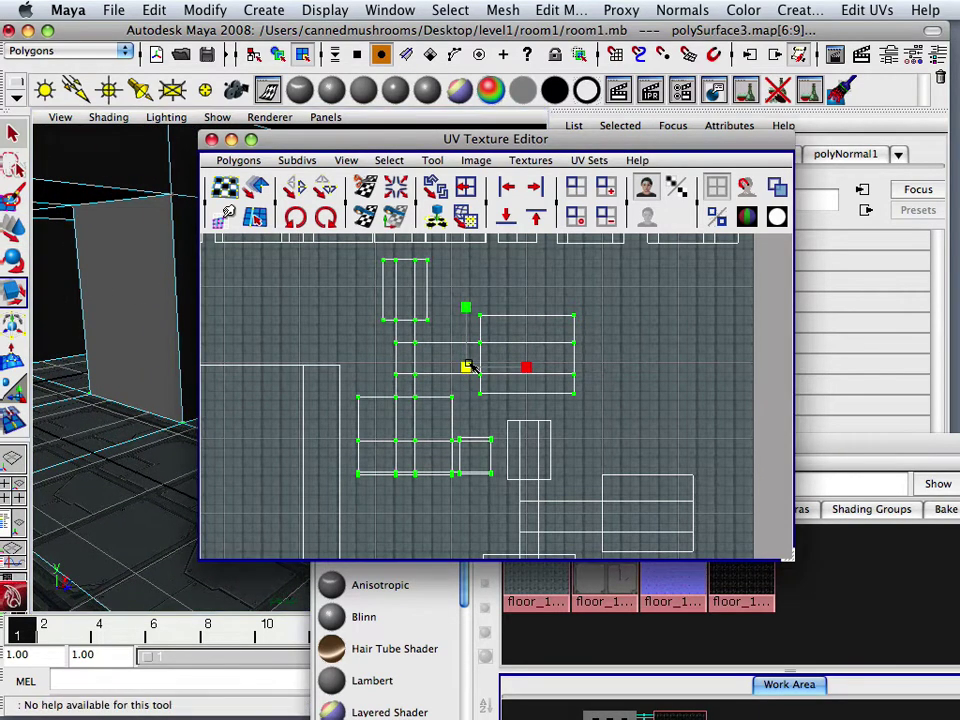
left_click_drag(467, 369, 558, 378)
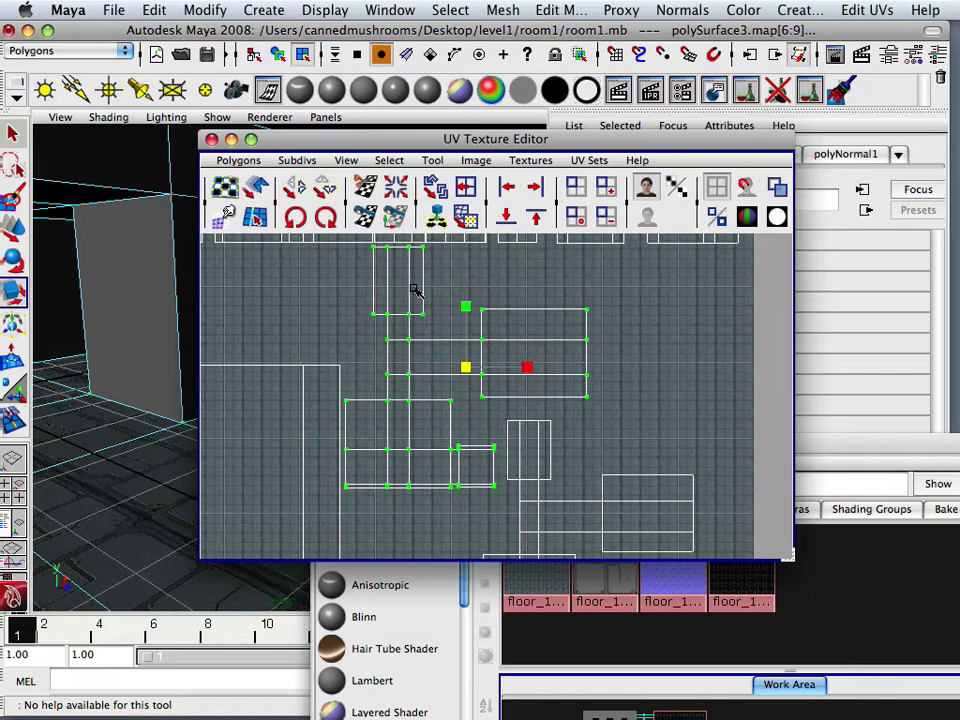
Select the matching ceiling UV shell, scale it up to about the floor shell's size and move it along positive U, clear of the floor shell
middle_click_drag(415, 290, 338, 192, "alt")
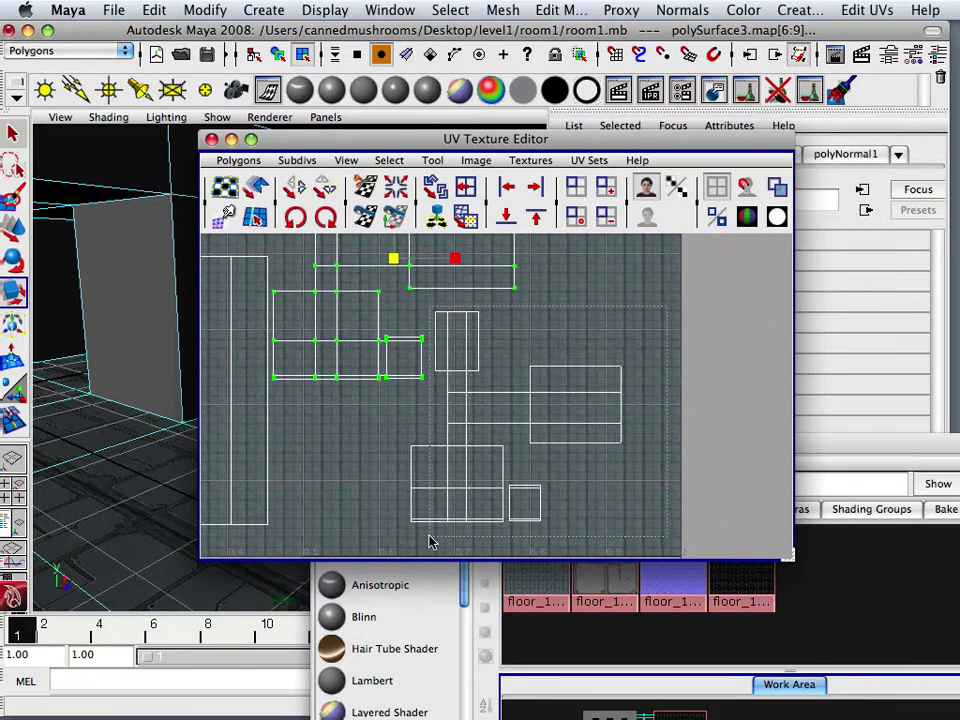
left_click(458, 492)
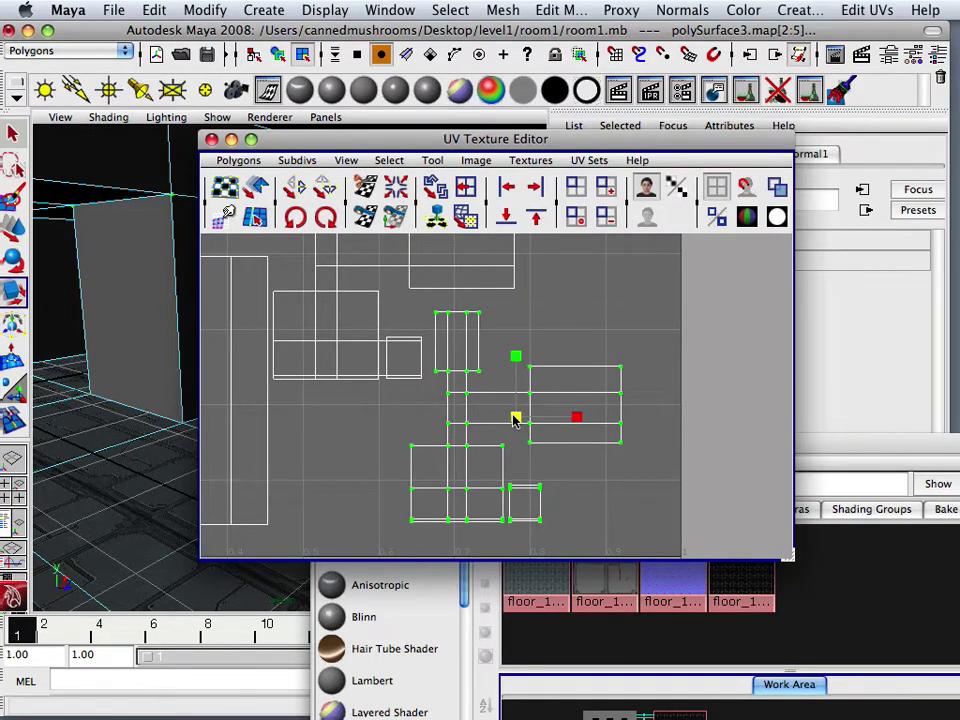
left_click_drag(513, 420, 632, 467)
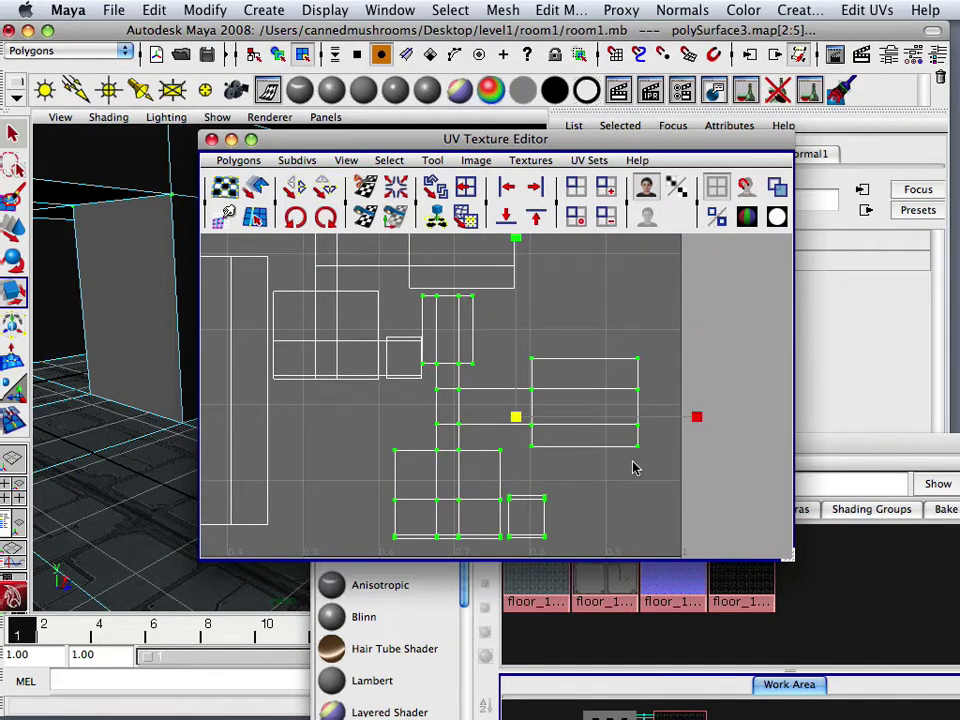
key("w")
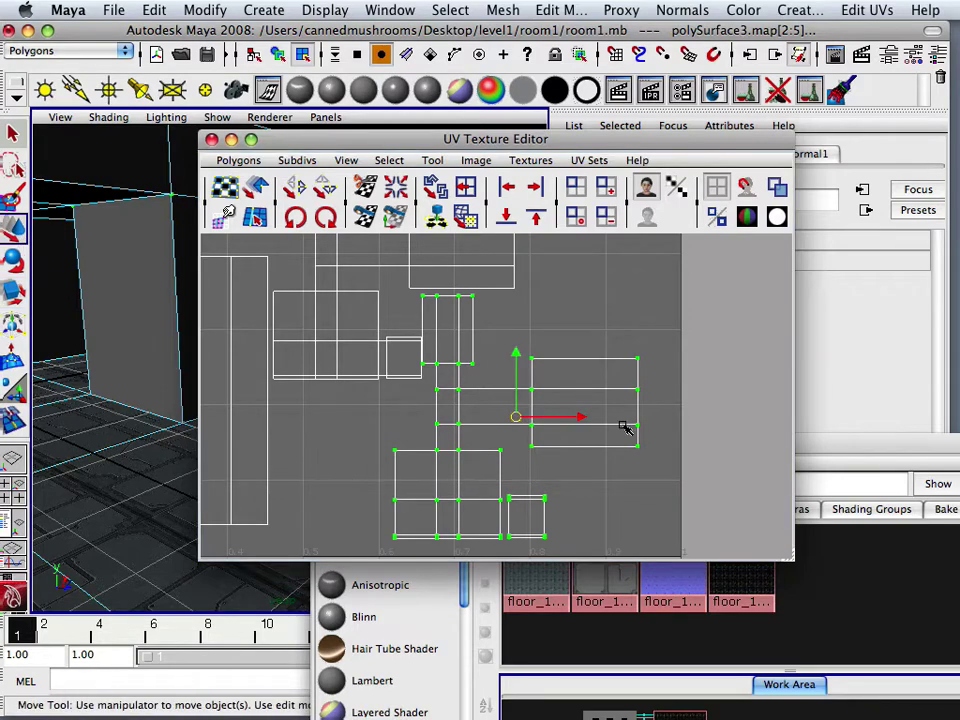
left_click_drag(584, 421, 615, 420)
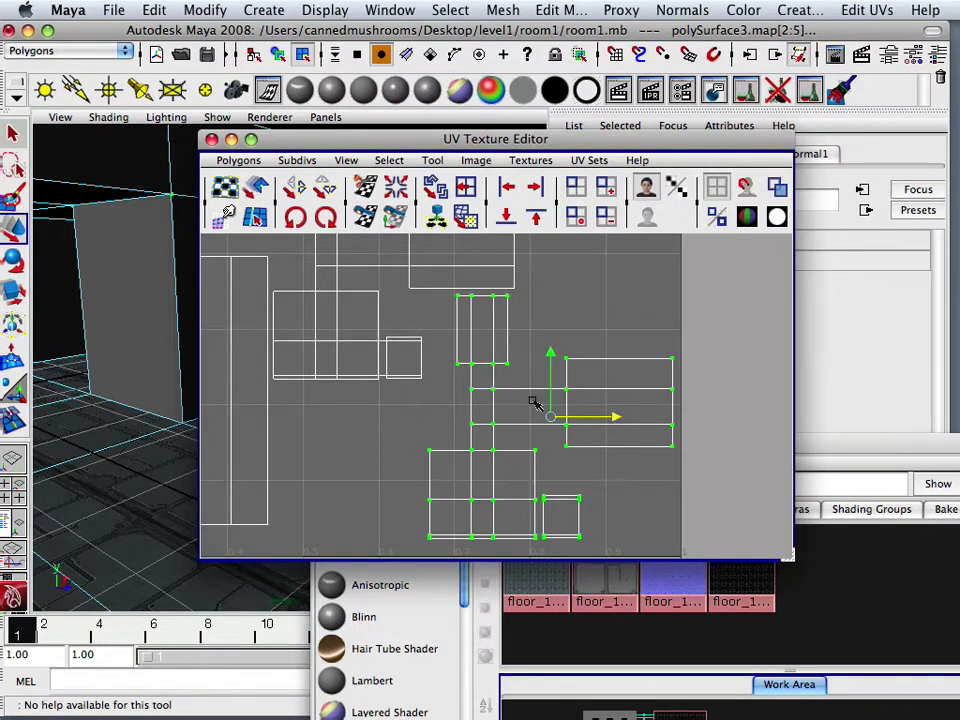
Bring more of the UV layout into view and move the UV Texture Editor off the perspective view
middle_click_drag(447, 385, 449, 405, "alt")
scroll(584, 398, "down", 6)
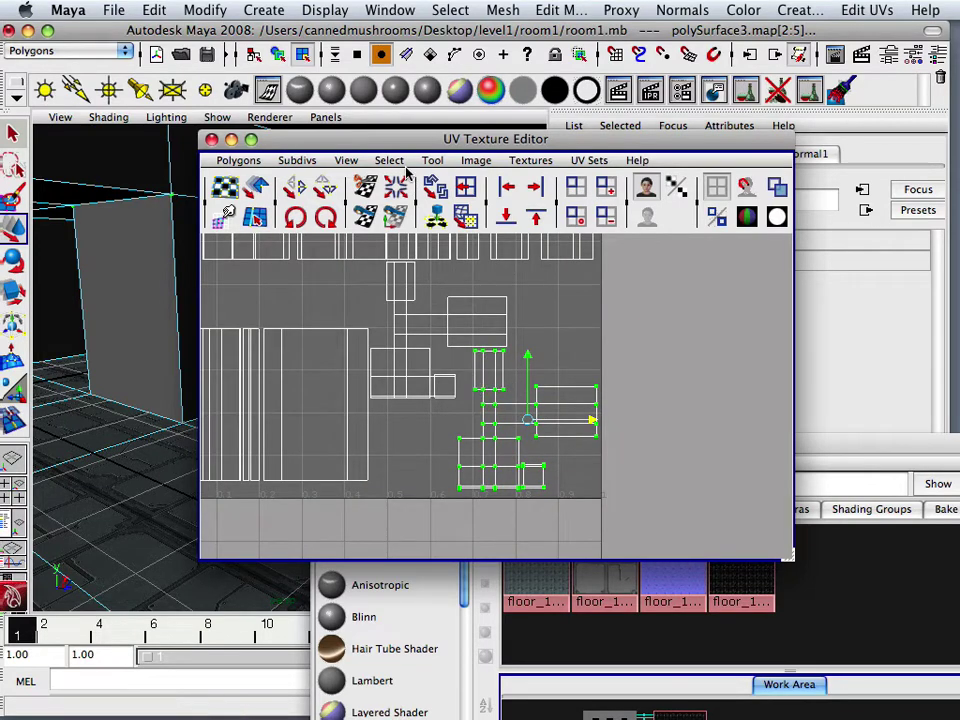
left_click_drag(338, 141, 643, 141)
Examine the floor tile size and pattern alignment in the room and along the corridor in the perspective view
left_click_drag(190, 476, 141, 470, "alt")
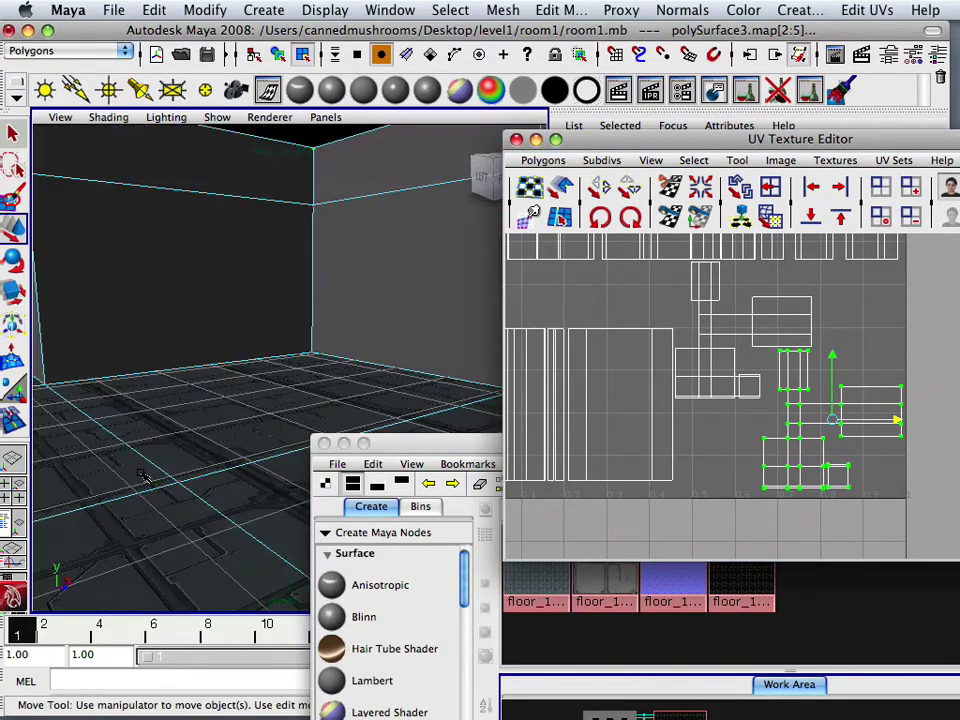
right_click_drag(141, 470, 156, 479, "alt")
middle_click_drag(156, 479, 172, 502, "alt")
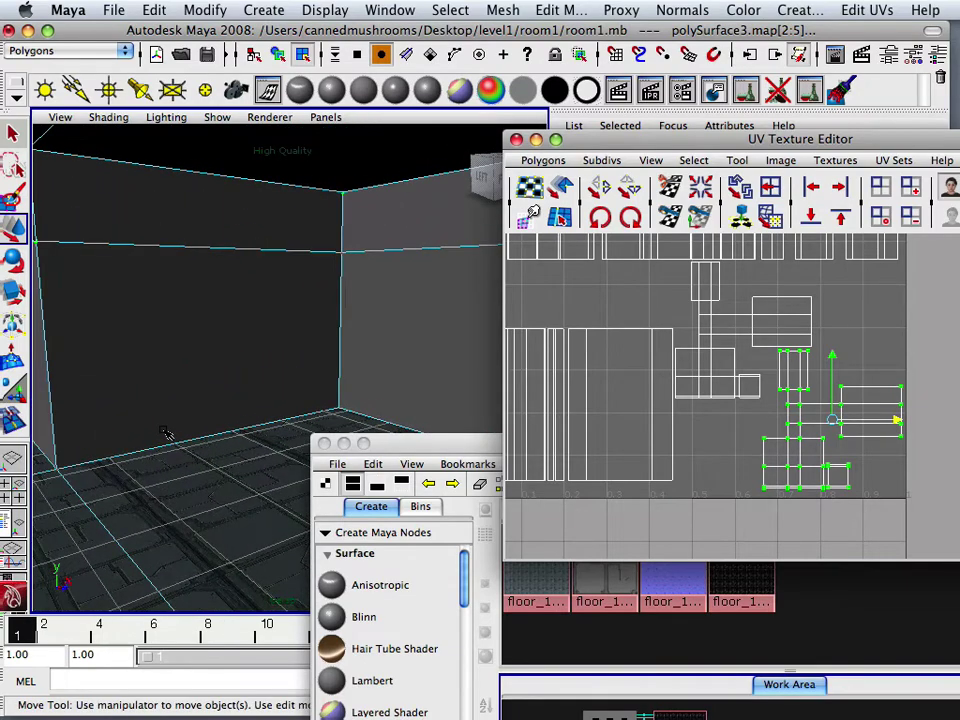
scroll(166, 432, "up", 4)
scroll(265, 421, "down", 5)
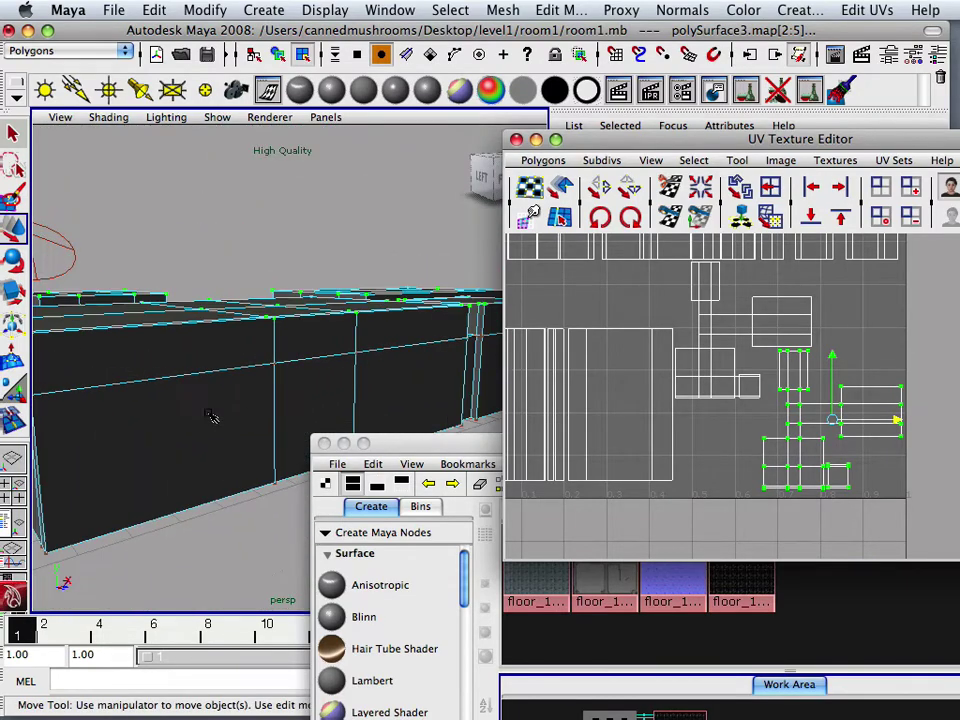
left_click_drag(171, 418, 123, 442, "alt")
right_click_drag(123, 441, 240, 498, "alt")
middle_click_drag(193, 480, 346, 374, "alt")
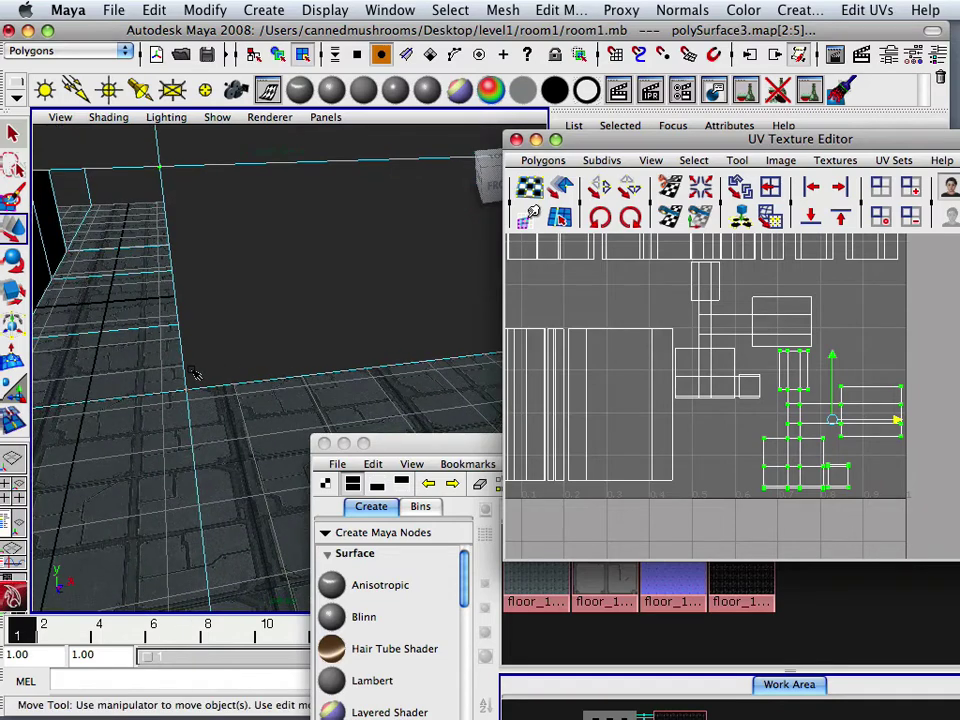
right_click_drag(196, 374, 206, 372, "alt")
middle_click_drag(206, 372, 268, 388, "alt")
left_click_drag(194, 394, 200, 389, "alt")
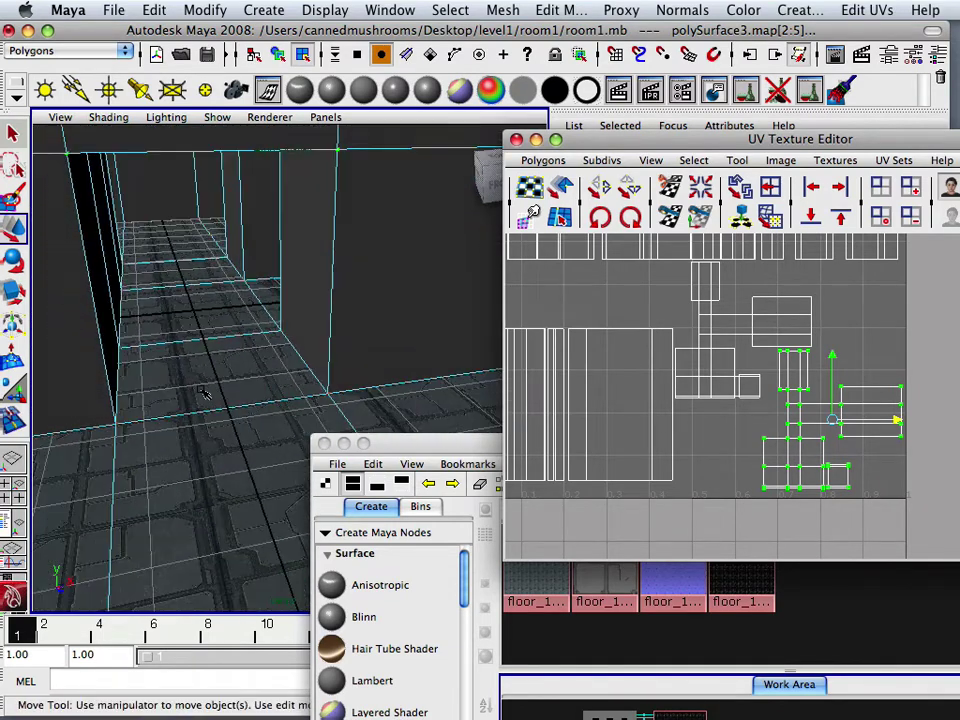